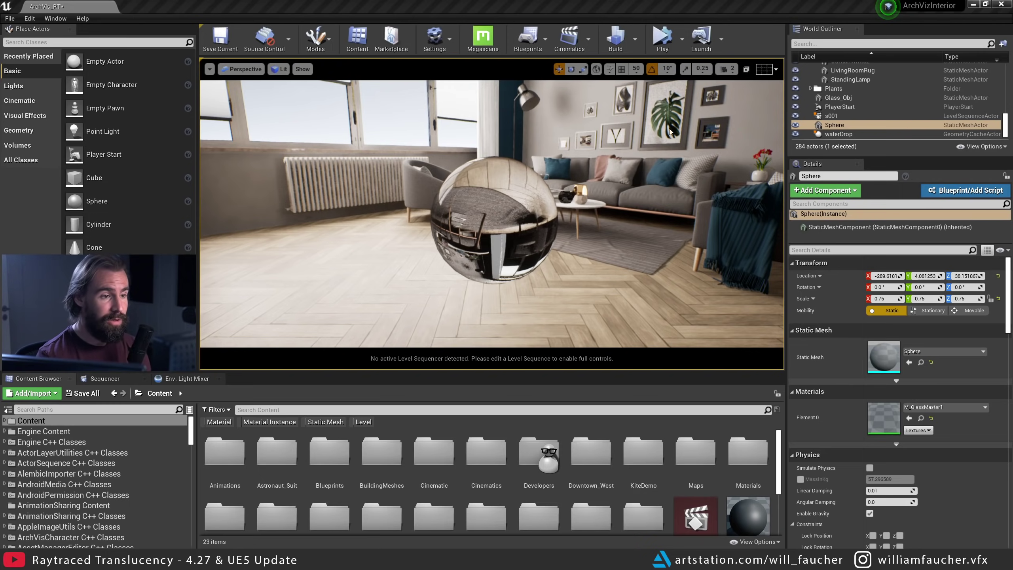
- Deselect the glass sphere and orbit around it toward the window side
key("Escape")
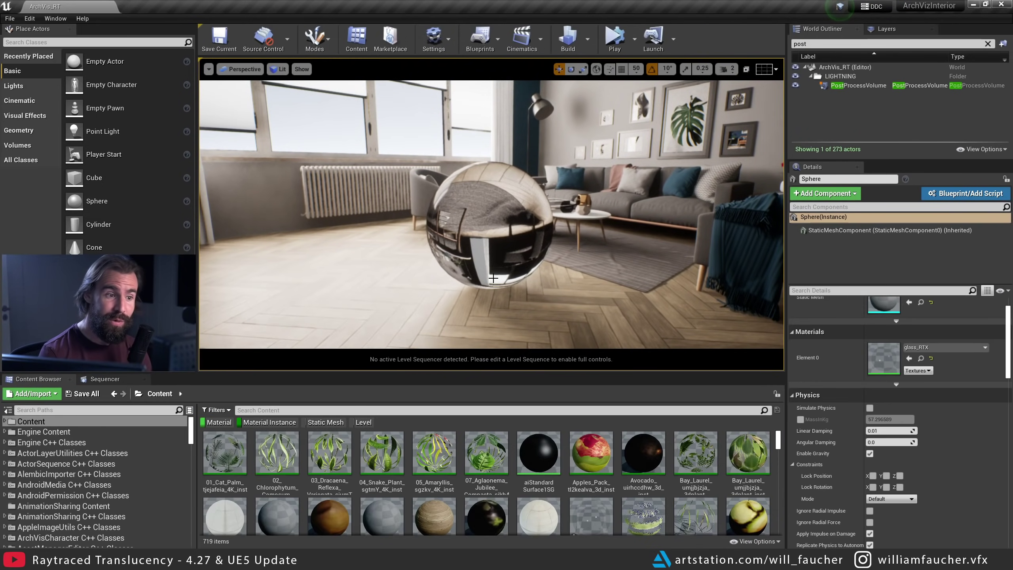
left_click_drag(546, 295, 423, 297, "alt")
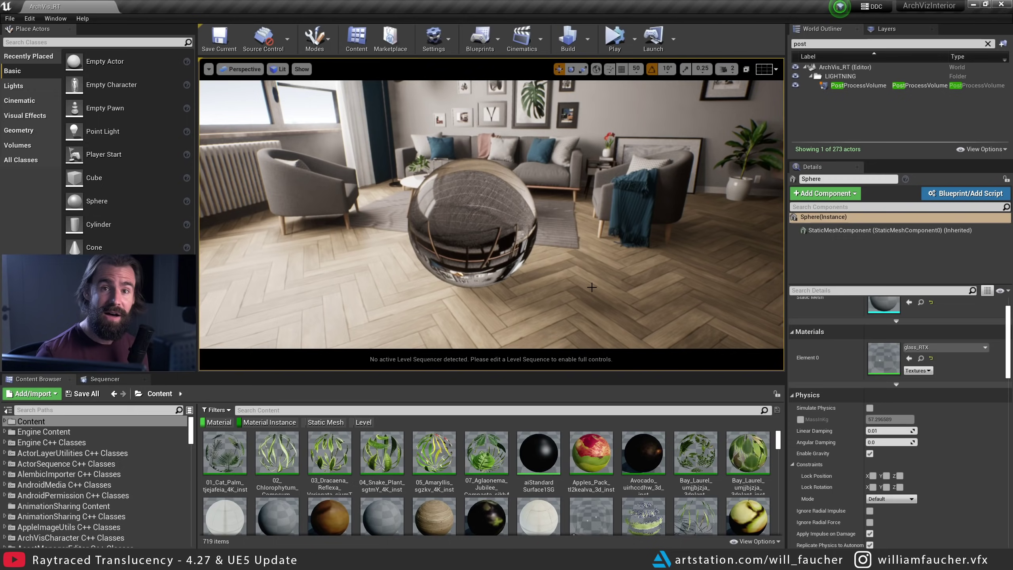
left_click_drag(592, 287, 533, 251, "alt")
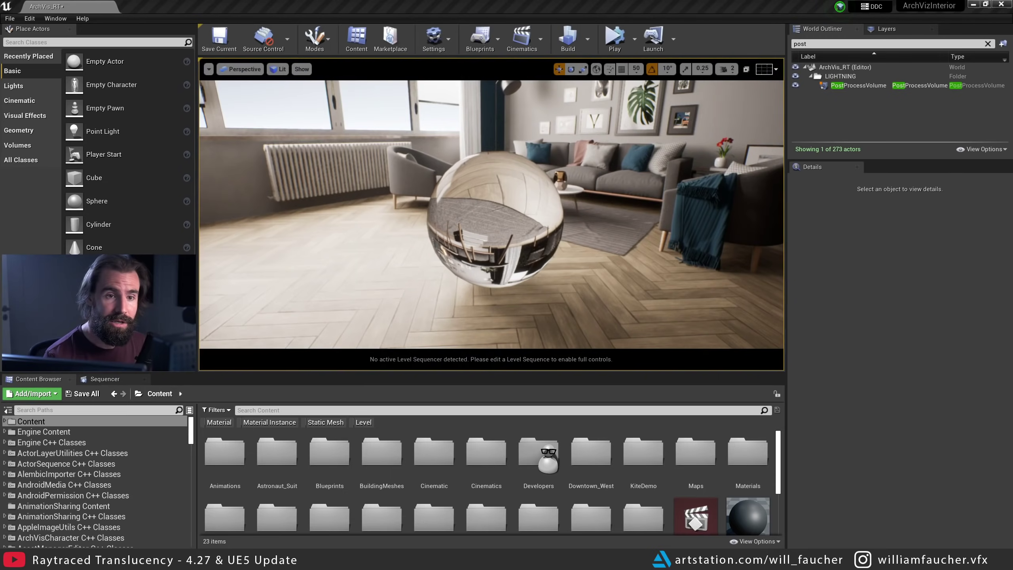
- Set the PostProcessVolume's Translucency Type to Ray Tracing, then select the glass sphere
left_click(850, 87)
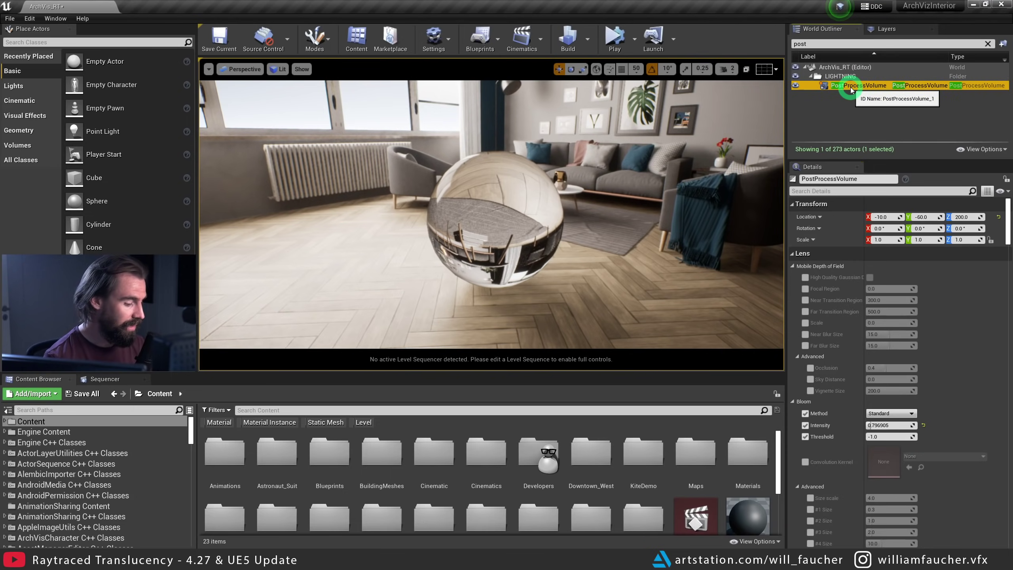
left_click(842, 191)
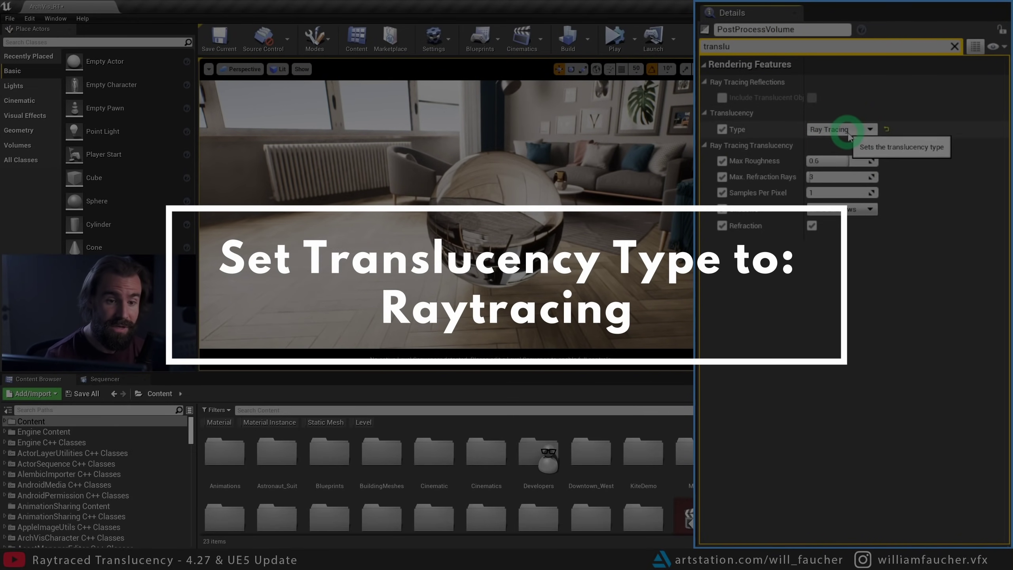
left_click(849, 134)
left_click(846, 149)
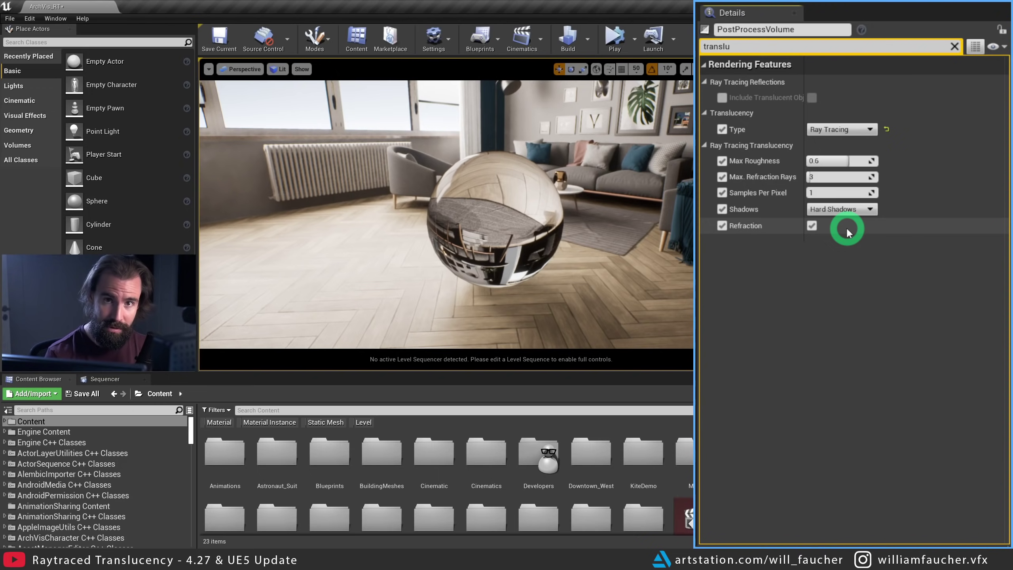
left_click(536, 222)
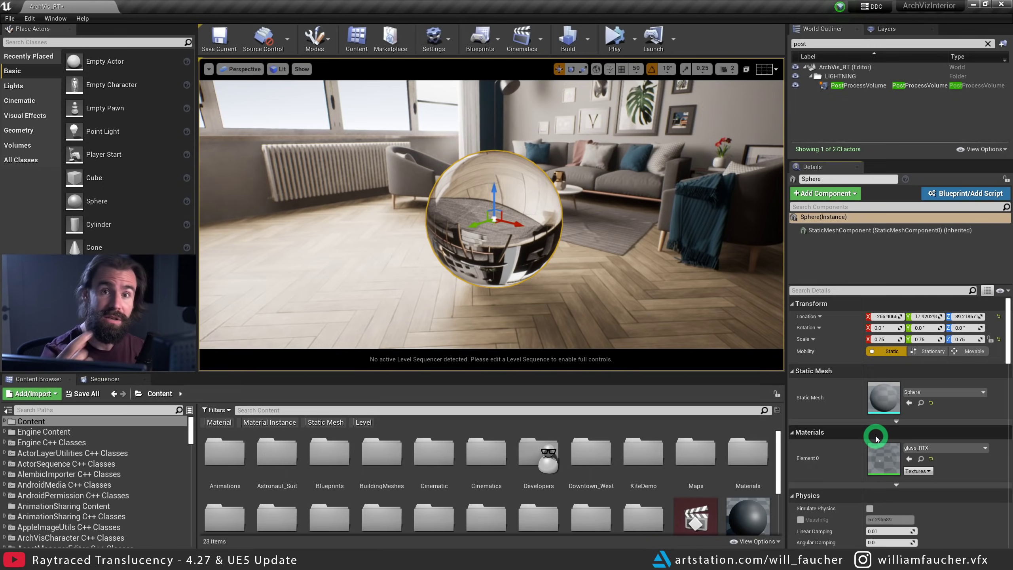
- Open the glass_RTX material and check its Translucency Lighting Mode, keeping Surface ForwardShading
double_click(884, 458)
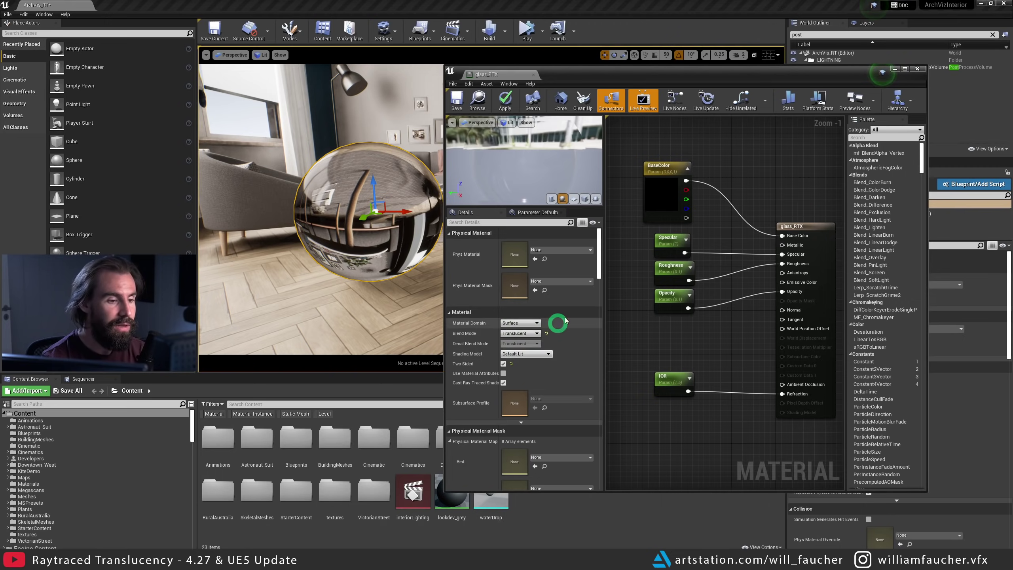
left_click_drag(599, 257, 600, 315)
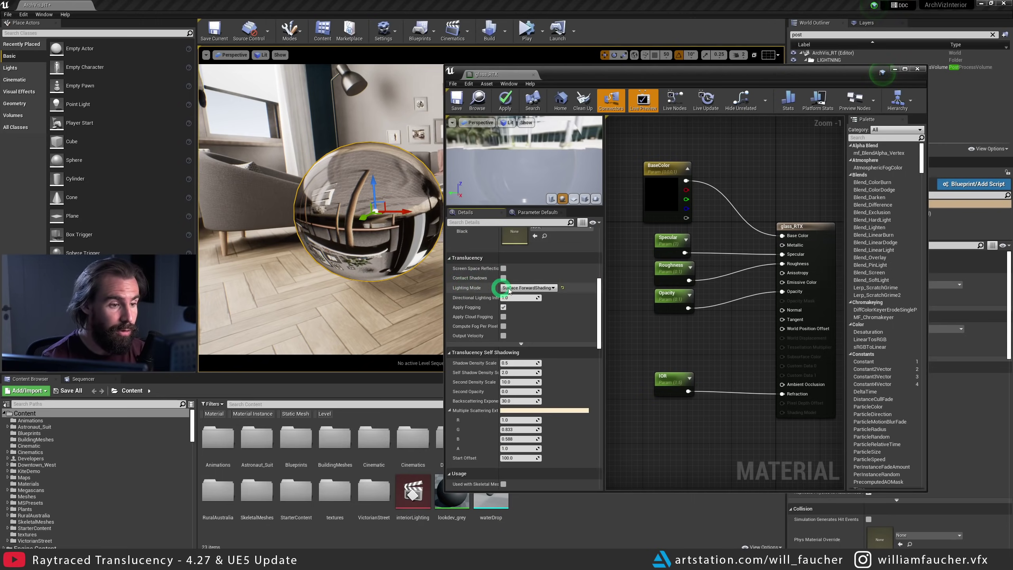
left_click(541, 287)
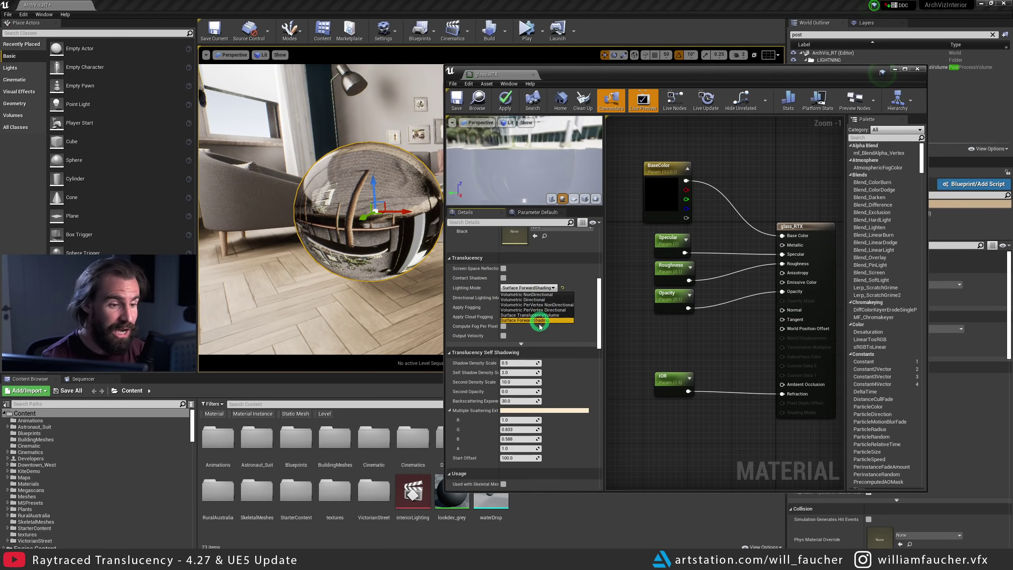
left_click(634, 328)
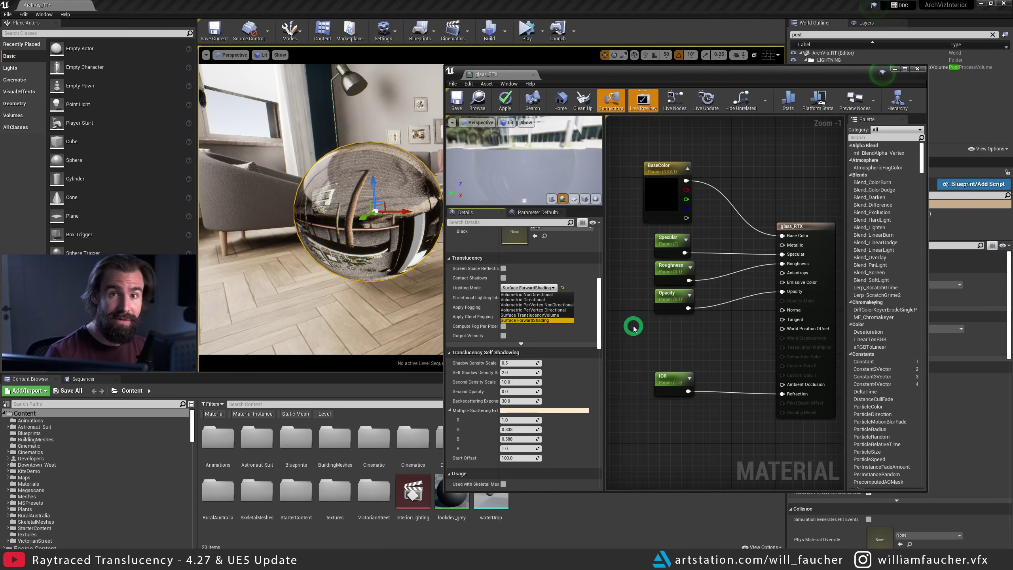
- Inspect the BaseColor parameter's colour, leave it black, and select the Specular node
right_click_drag(744, 301, 728, 304)
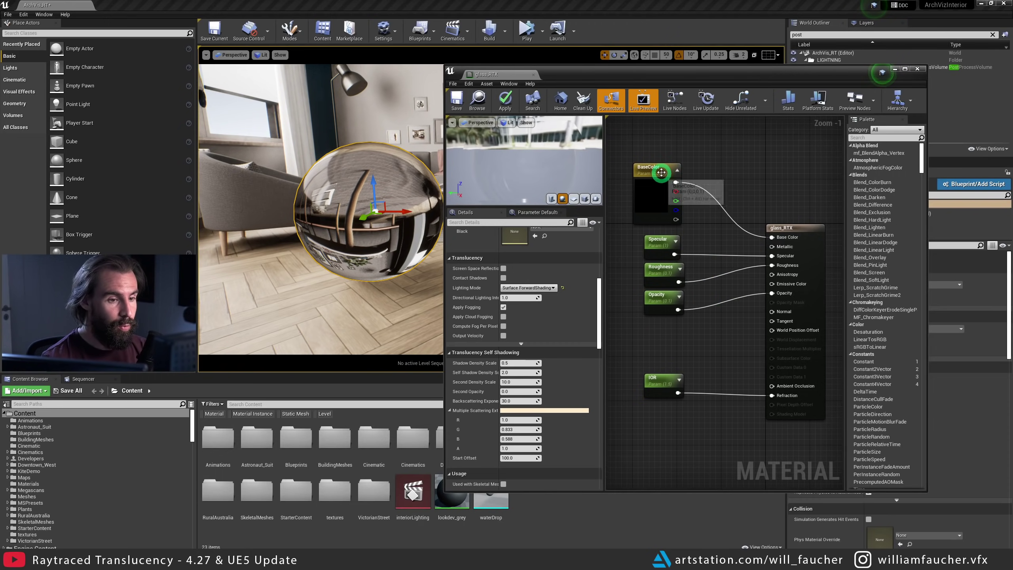
left_click(653, 198)
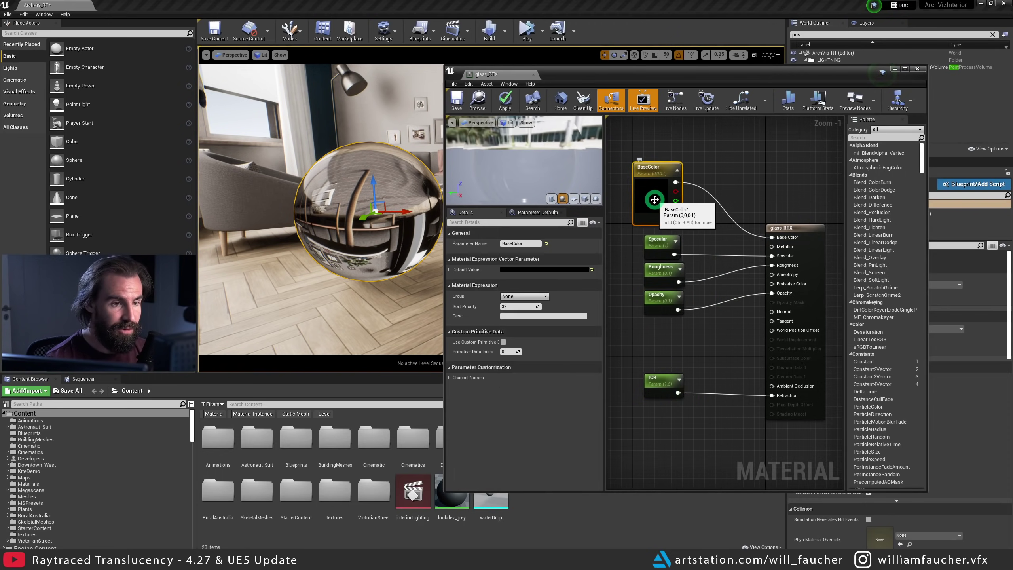
left_click(504, 280)
left_click(504, 269)
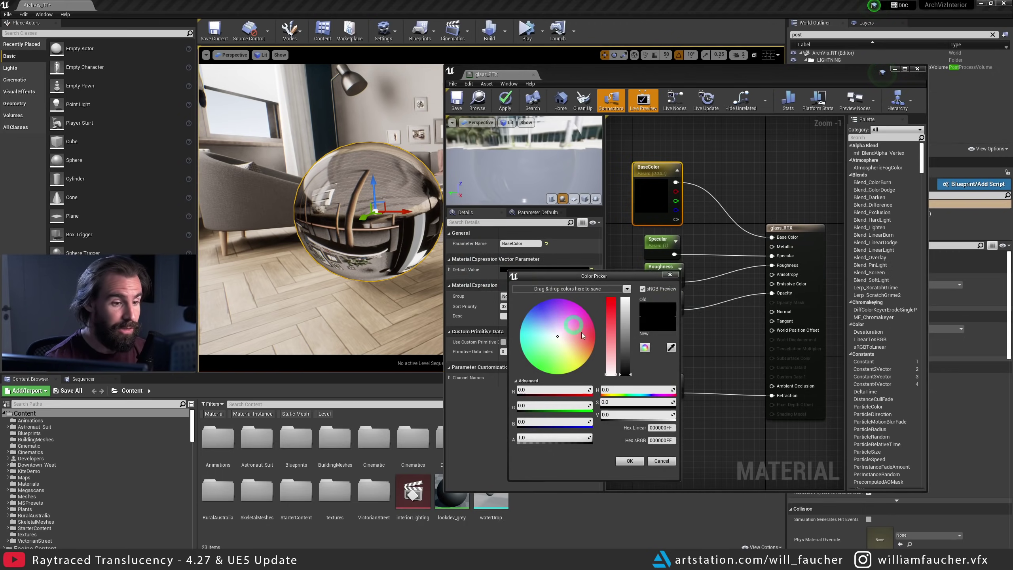
left_click_drag(625, 361, 630, 402)
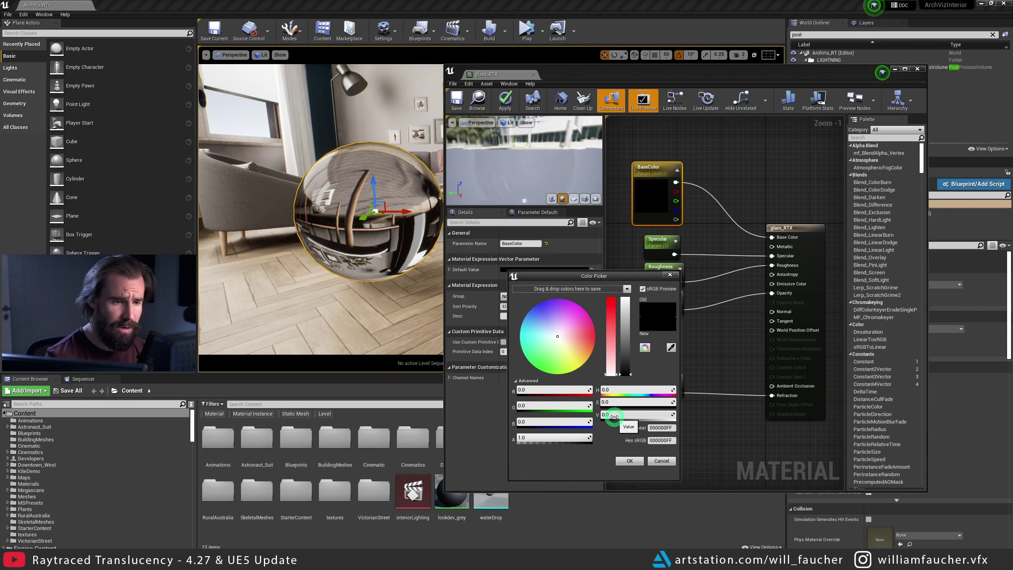
key("Return")
left_click(660, 248)
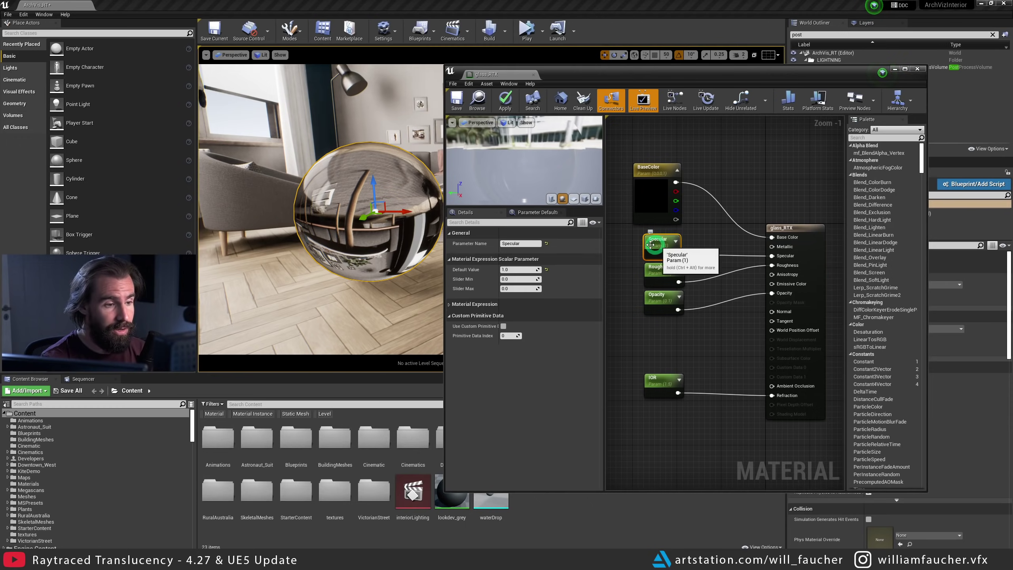
- Compare the glass Specular default value at 0 against 1
left_click(525, 269)
type("0")
key("Return")
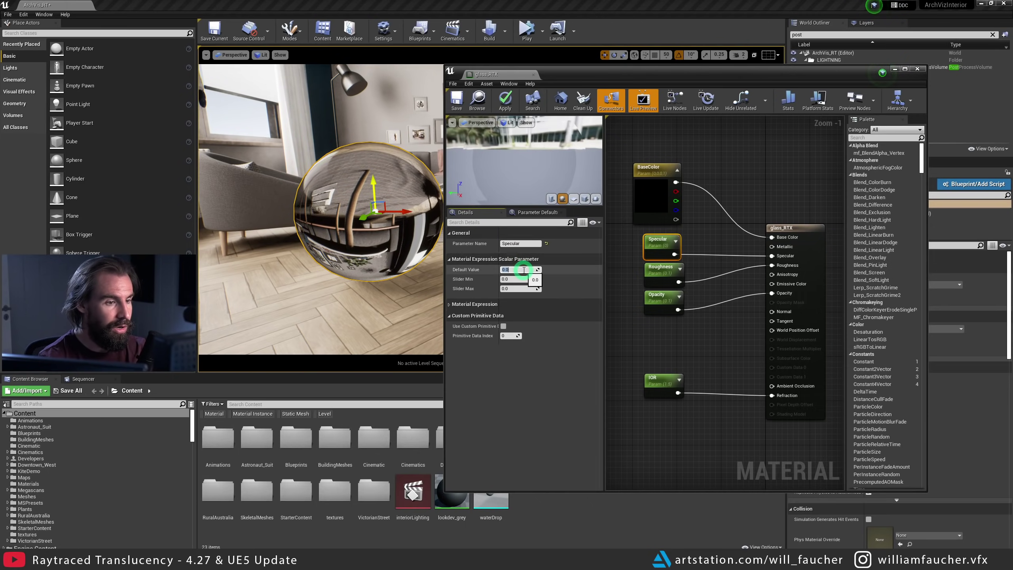
key("Return")
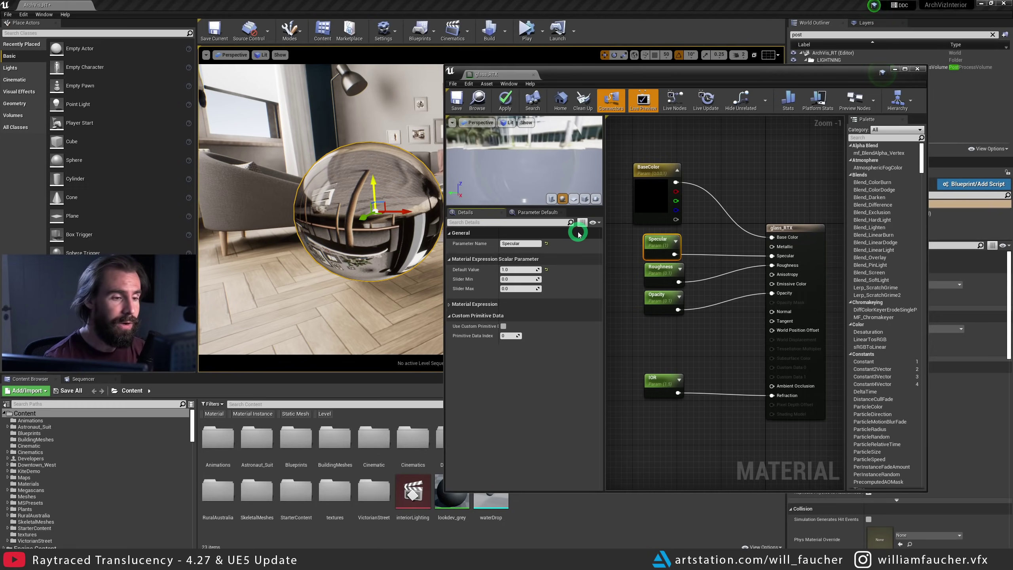
left_click(526, 267)
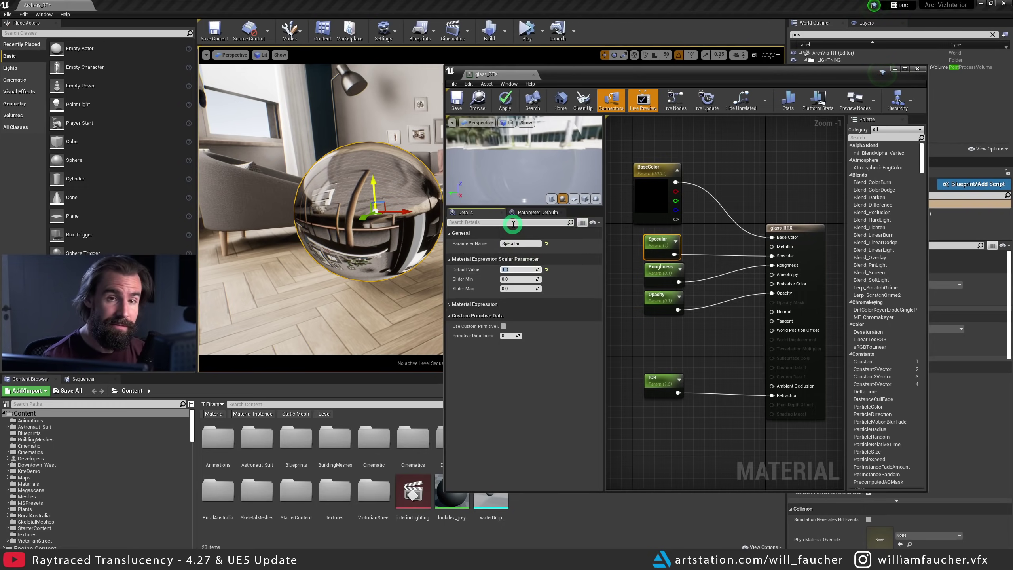
- Try Specular 0.5 on the glass, then restore it to 1
left_click(514, 269)
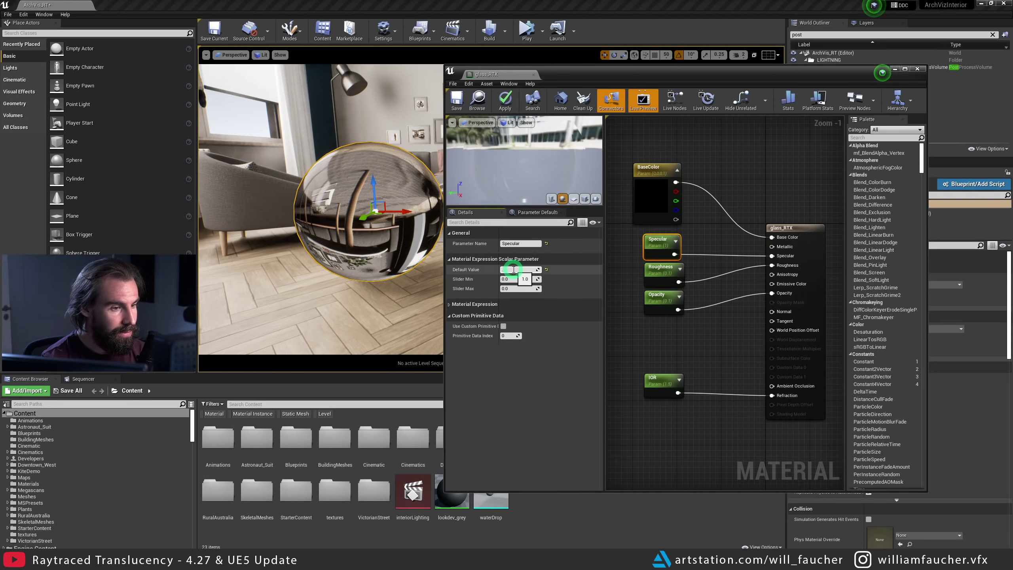
type(".5")
key("Return")
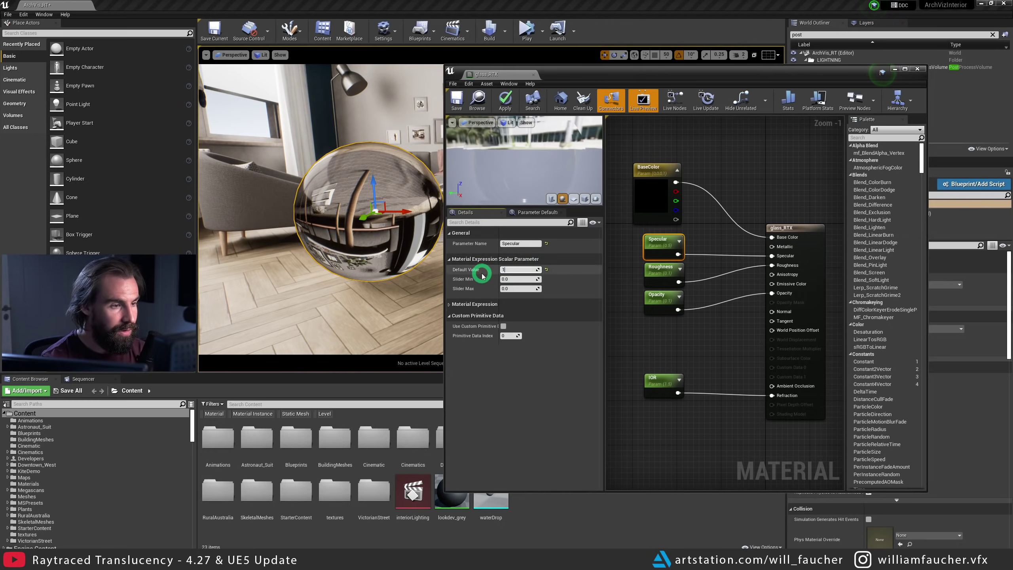
key("Return")
left_click(323, 195)
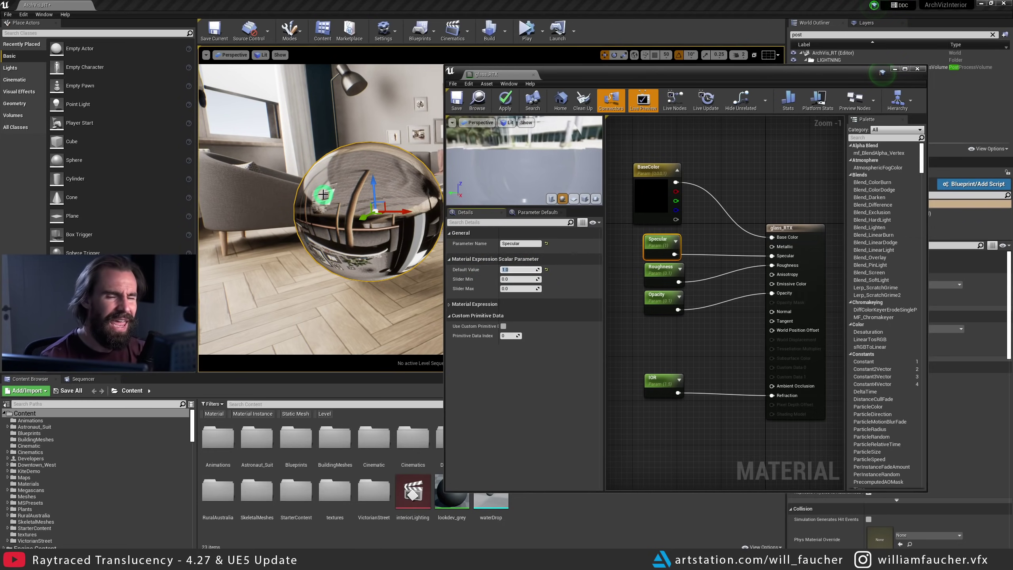
left_click(323, 200)
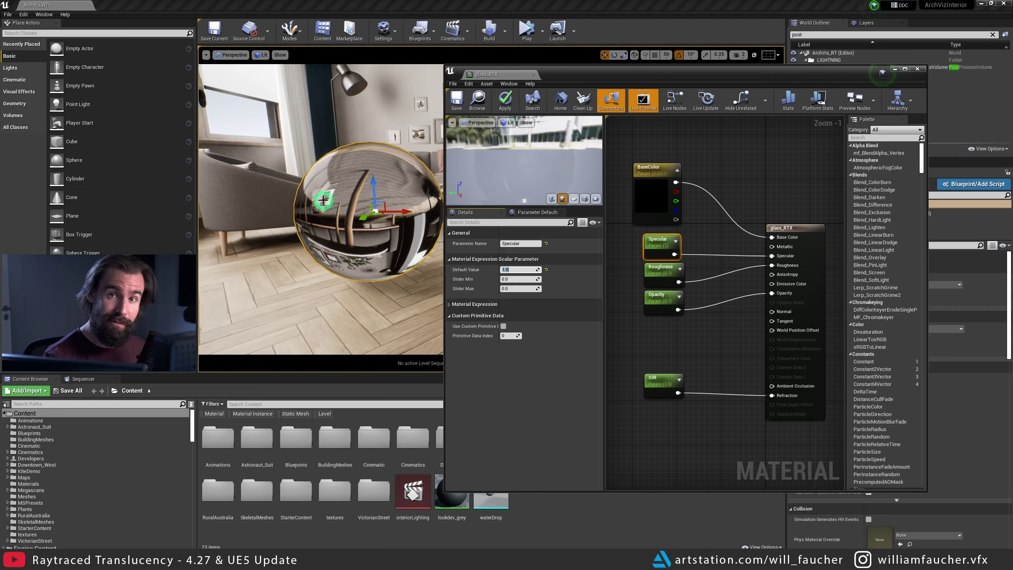
- Set the Roughness parameter to 0, then 0.5, and check the blurred sphere
left_click(654, 267)
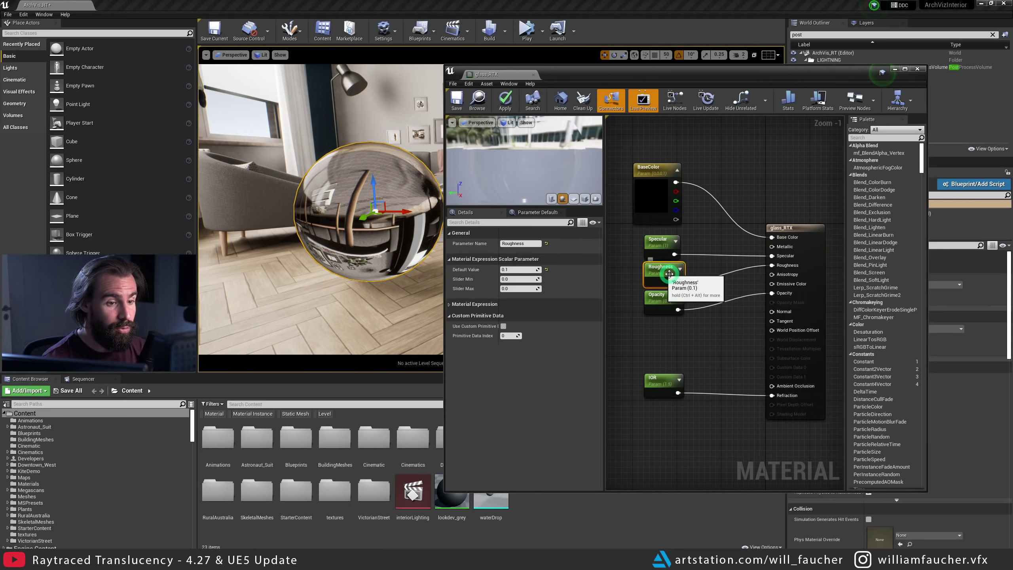
left_click(505, 272)
type("0")
key("Return")
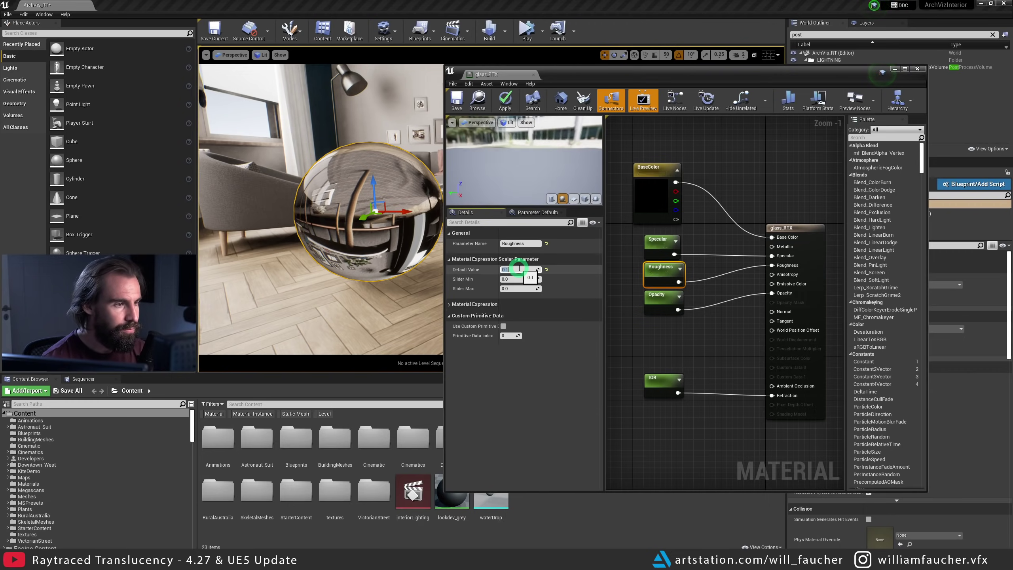
type("0.5")
left_click(320, 314)
left_click_drag(320, 314, 317, 310)
- Lower the Roughness to 0.1 and finally 0.05
left_click(515, 270)
type("0.1")
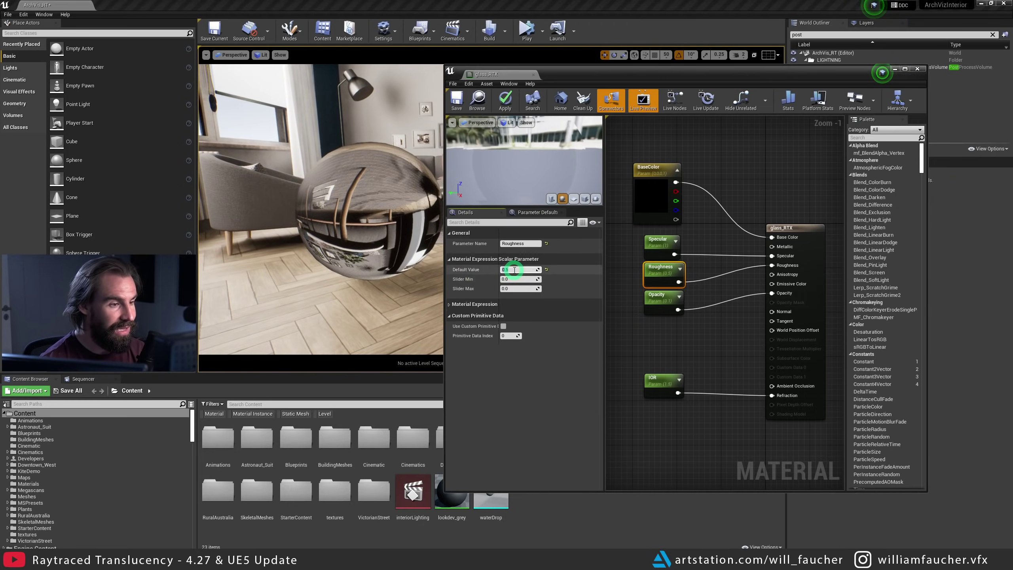
key("Return")
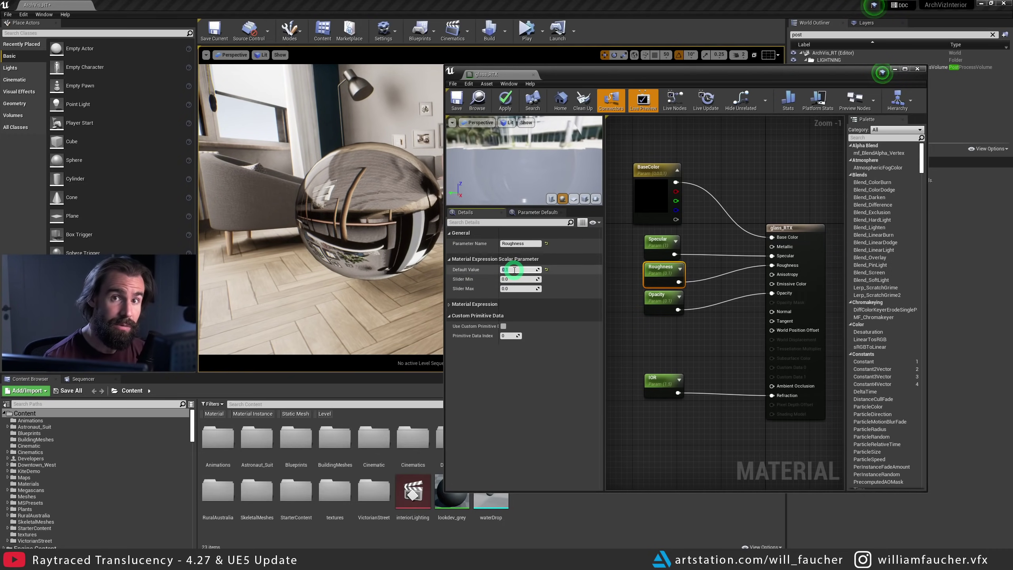
type("0.05")
key("Return")
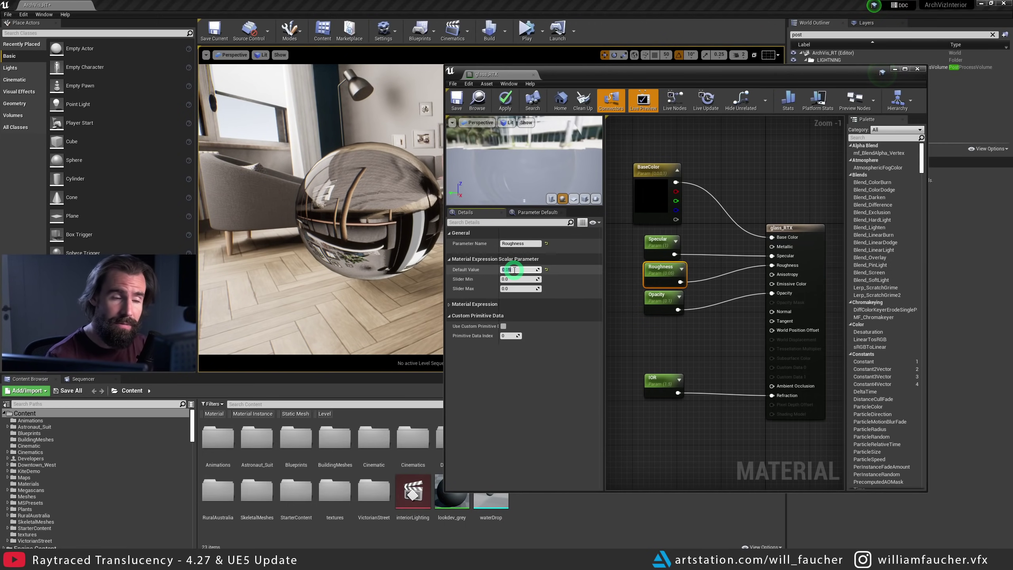
- Try the Opacity parameter at 0 and then 1 on the sphere
left_click(658, 295)
left_click(528, 270)
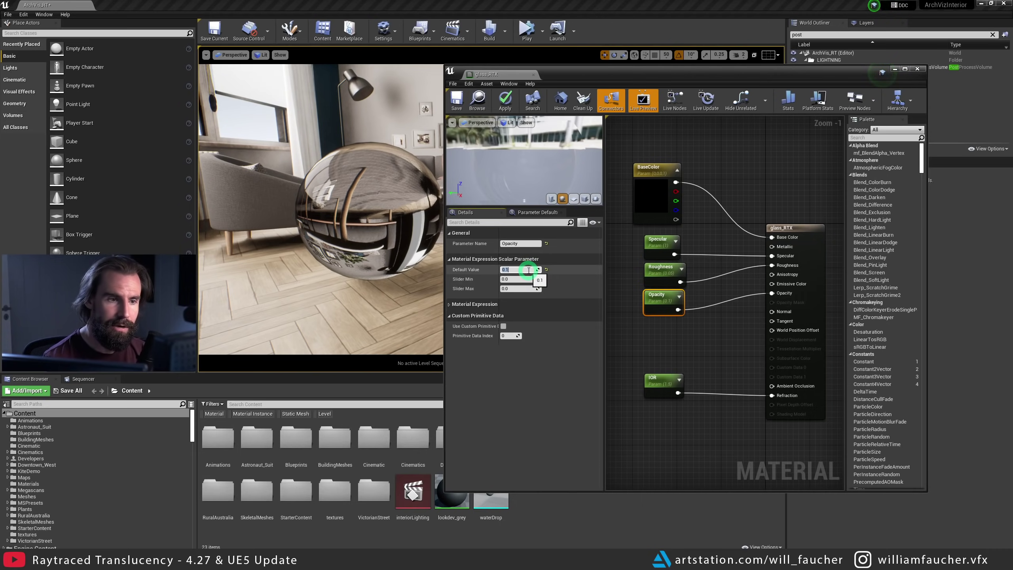
type("0")
key("Return")
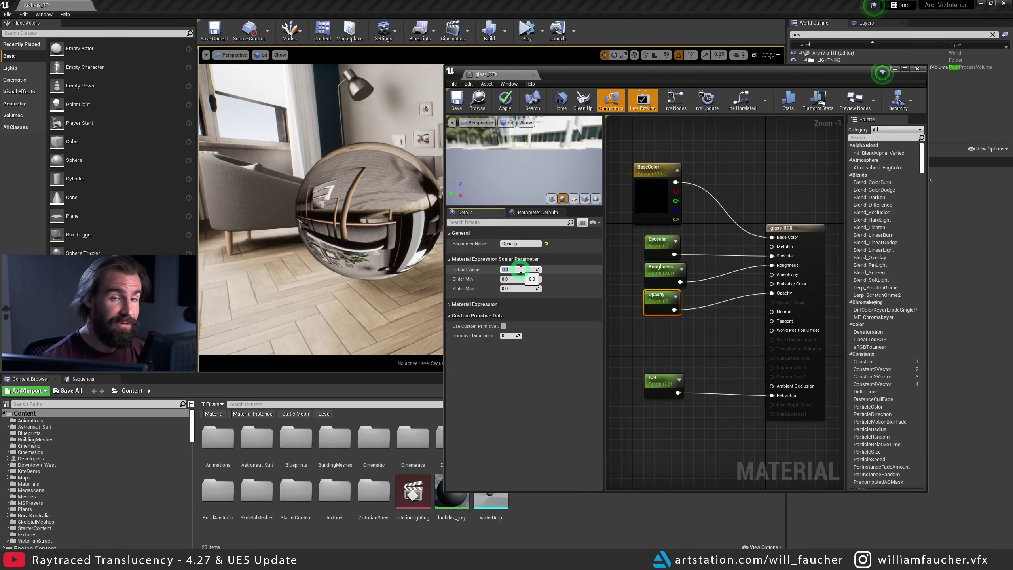
type("1")
key("Return")
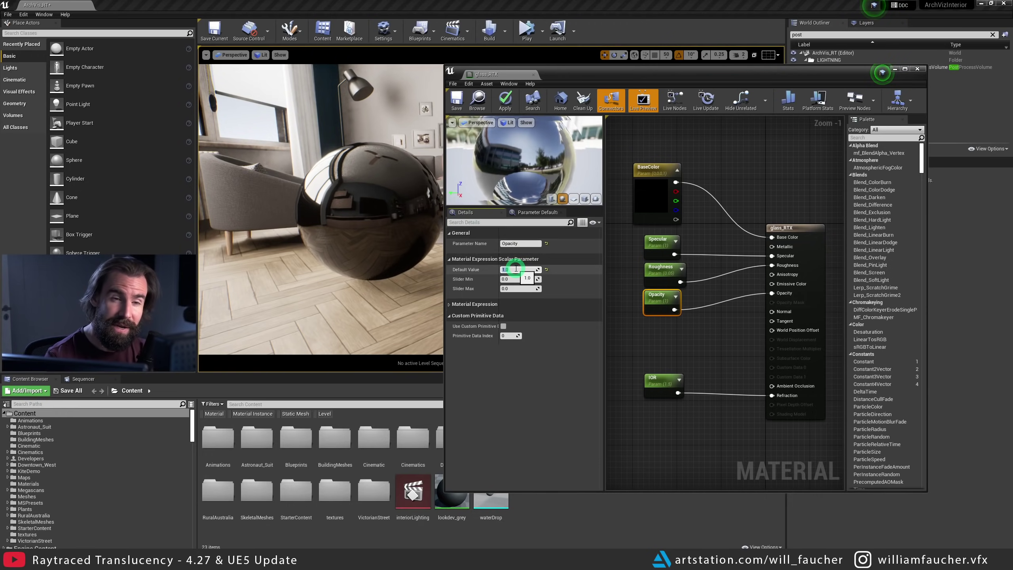
- Compare Opacity 0.1 and 0.2, keep 0.1, and select the IOR node
type(".1")
key("Return")
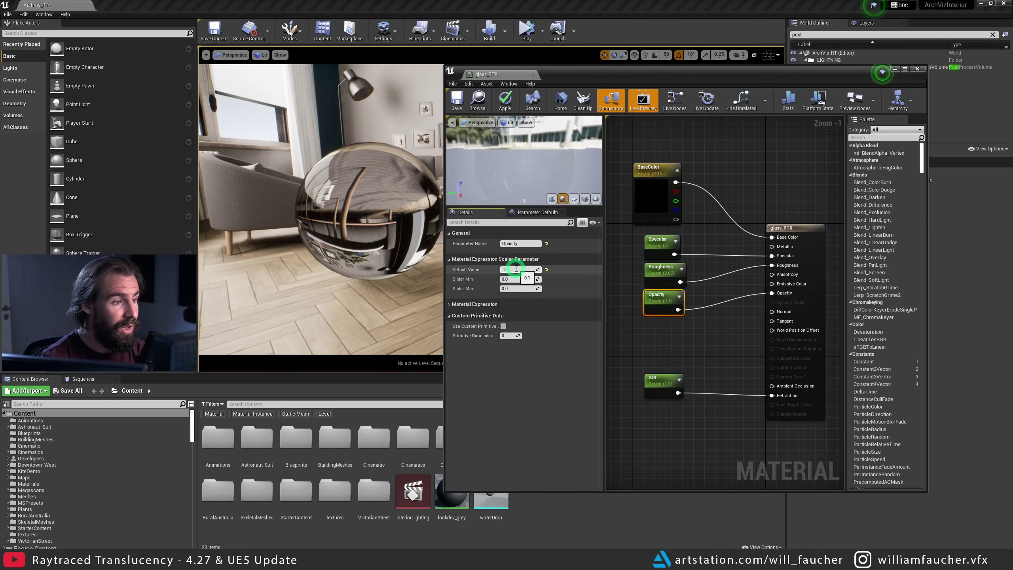
type(".2")
key("Return")
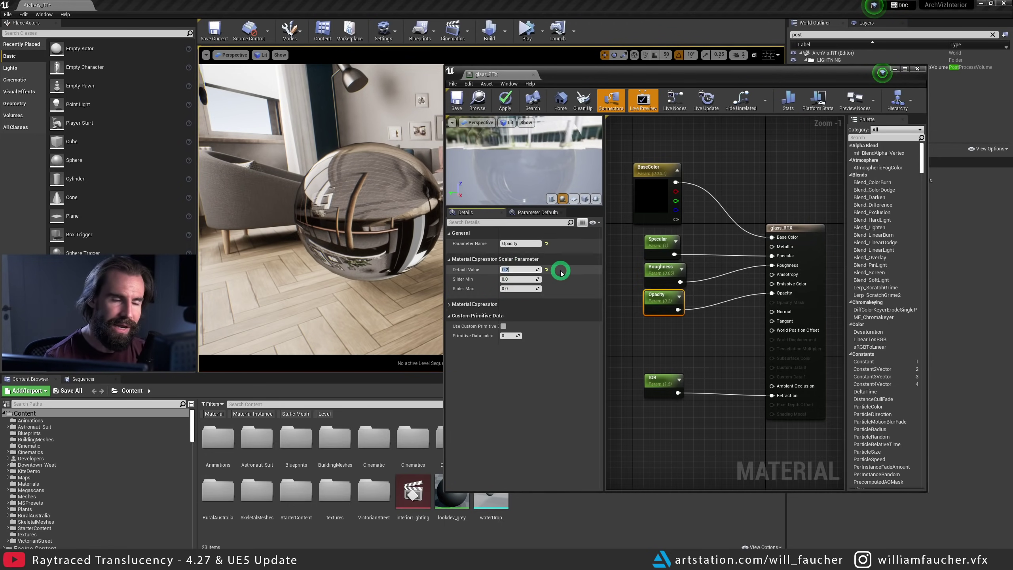
type(".1")
key("Return")
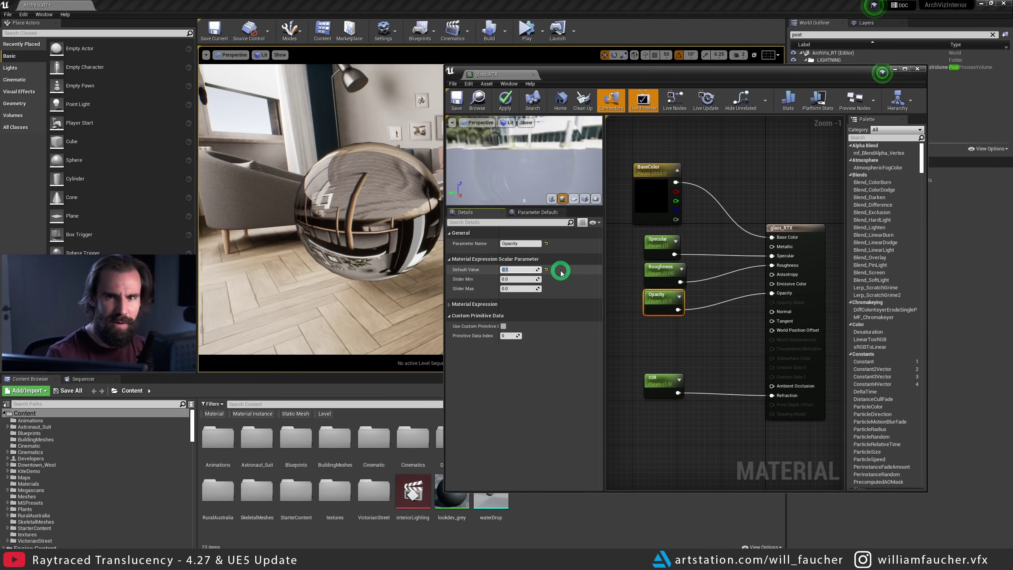
left_click(656, 380)
left_click_drag(656, 380, 655, 385)
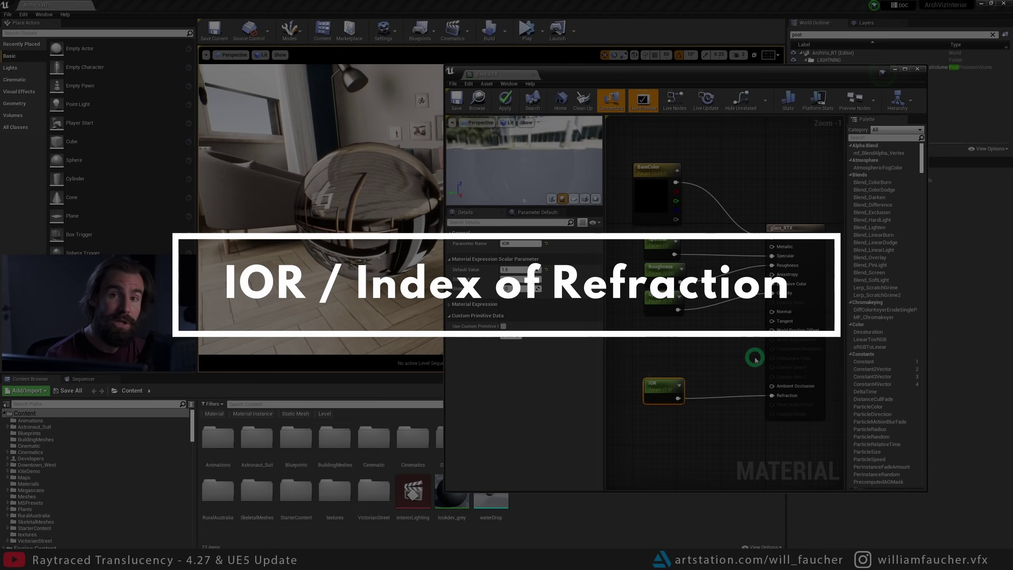
- Try IOR values of 1 and 1.1 on the glass sphere
left_click(755, 361)
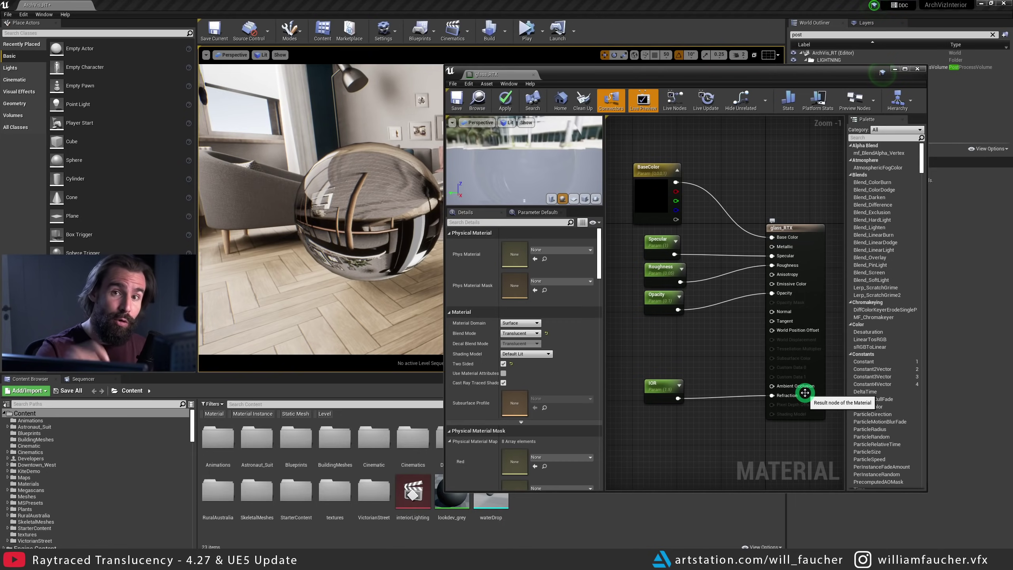
left_click(666, 387)
left_click(528, 271)
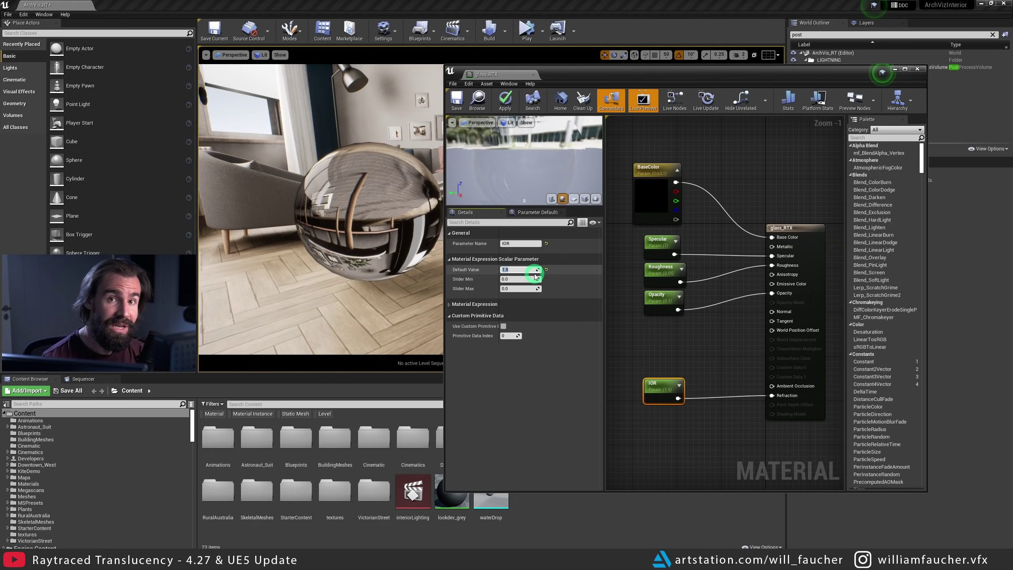
type("1")
key("Return")
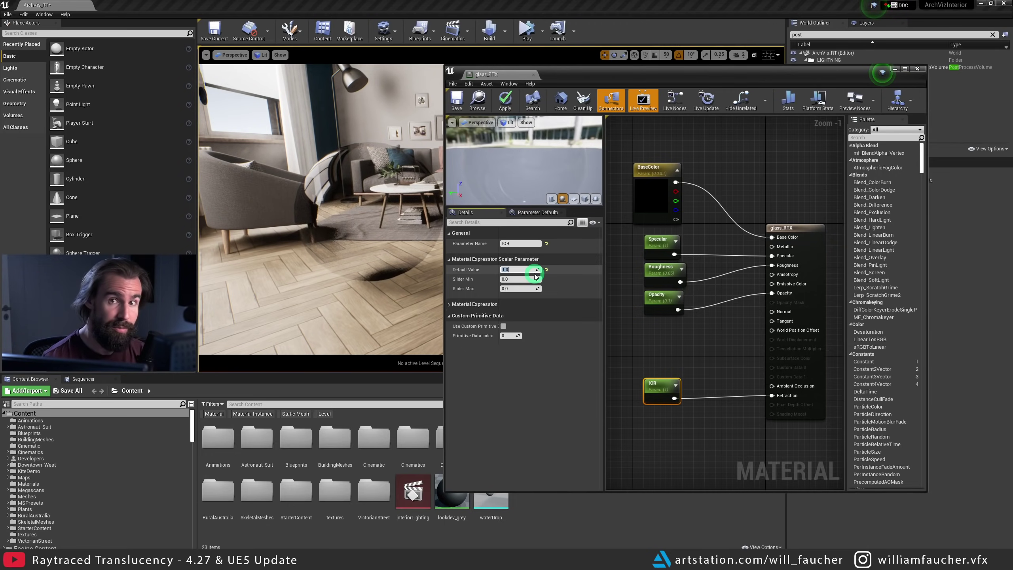
type("1.1")
key("Return")
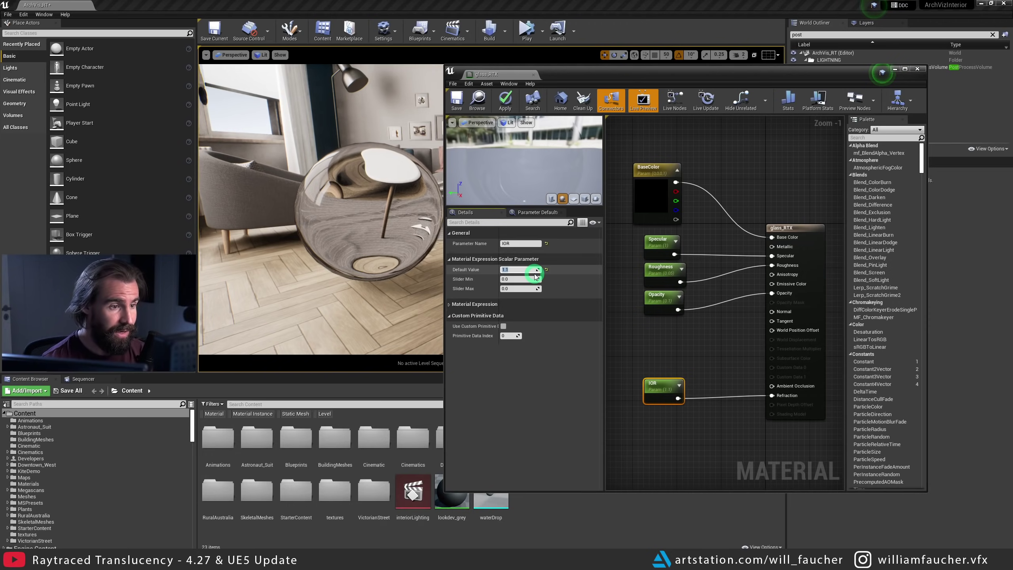
- Test an IOR of 2, then settle the IOR at 1.5
type("2")
key("Return")
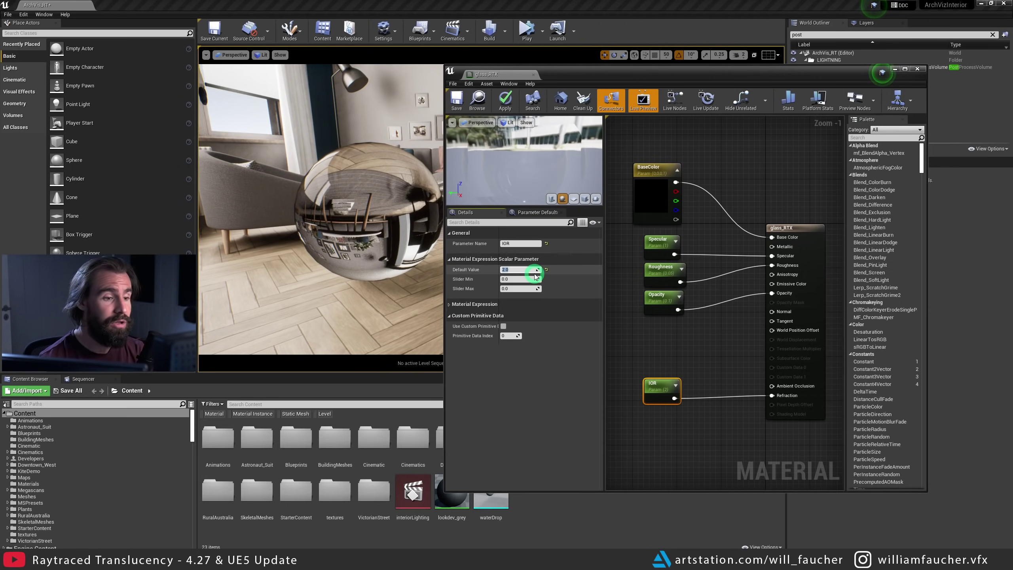
type("1.5")
key("Return")
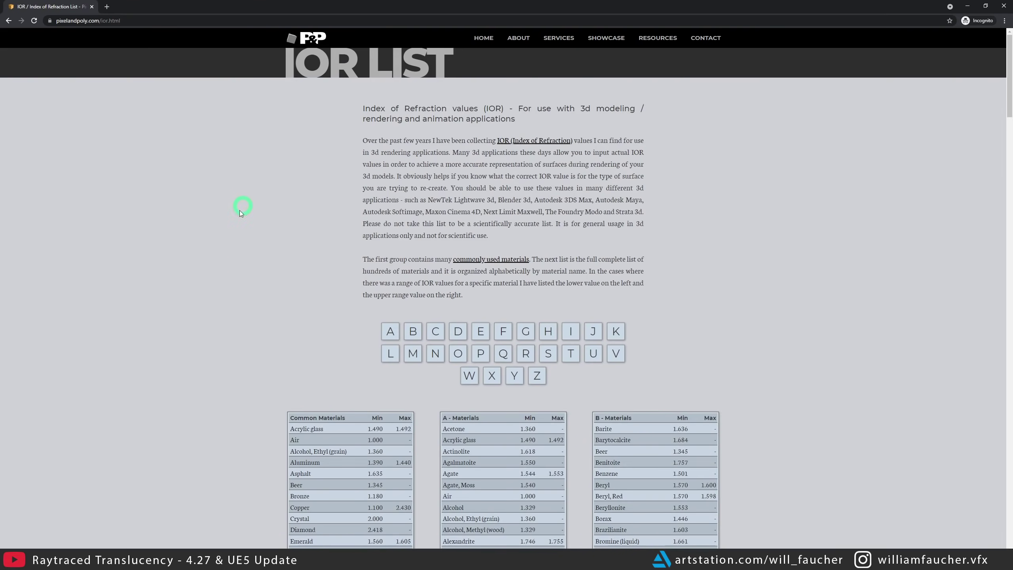
scroll(235, 223, "down", 5)
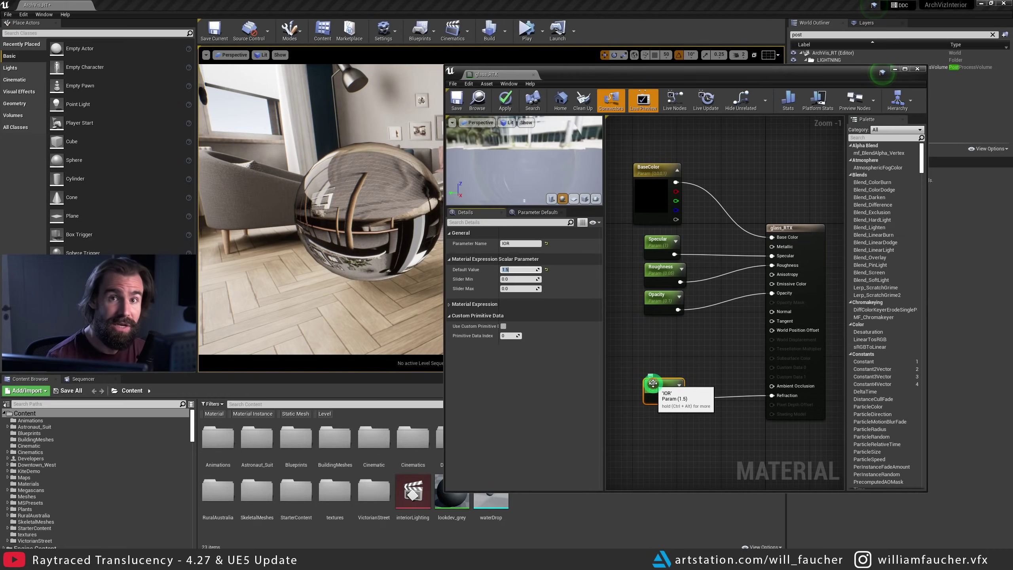
left_click_drag(653, 383, 658, 384)
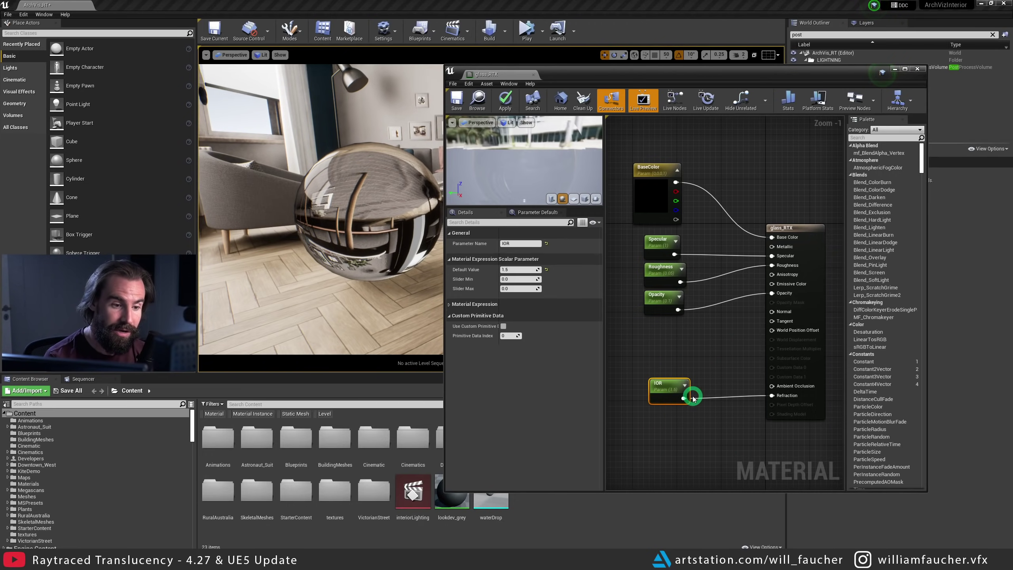
scroll(688, 393, "up", 1)
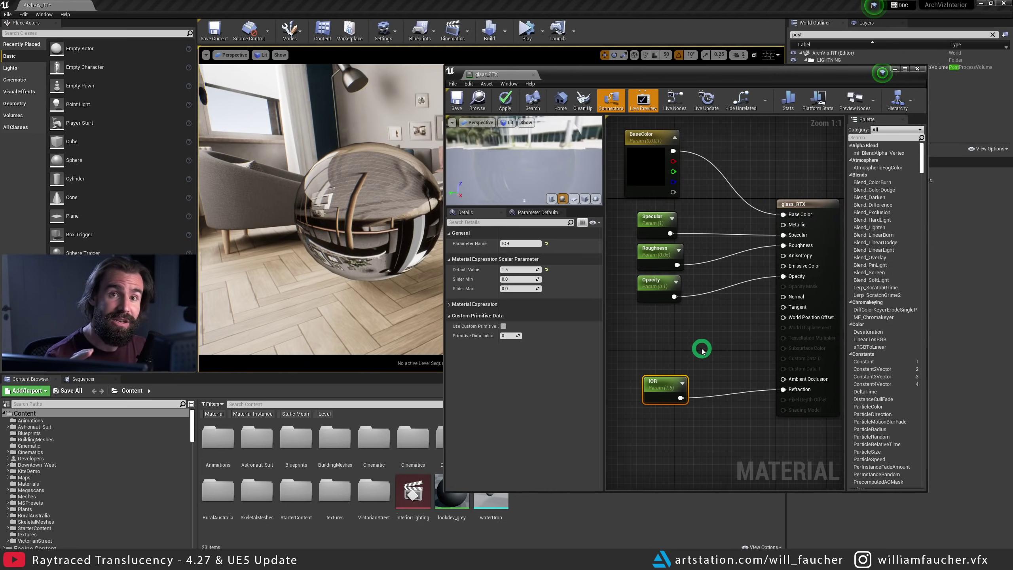
- Pull the level view back and tilt it up to show the statue and cup
left_click_drag(351, 207, 313, 289)
right_click_drag(313, 289, 357, 205)
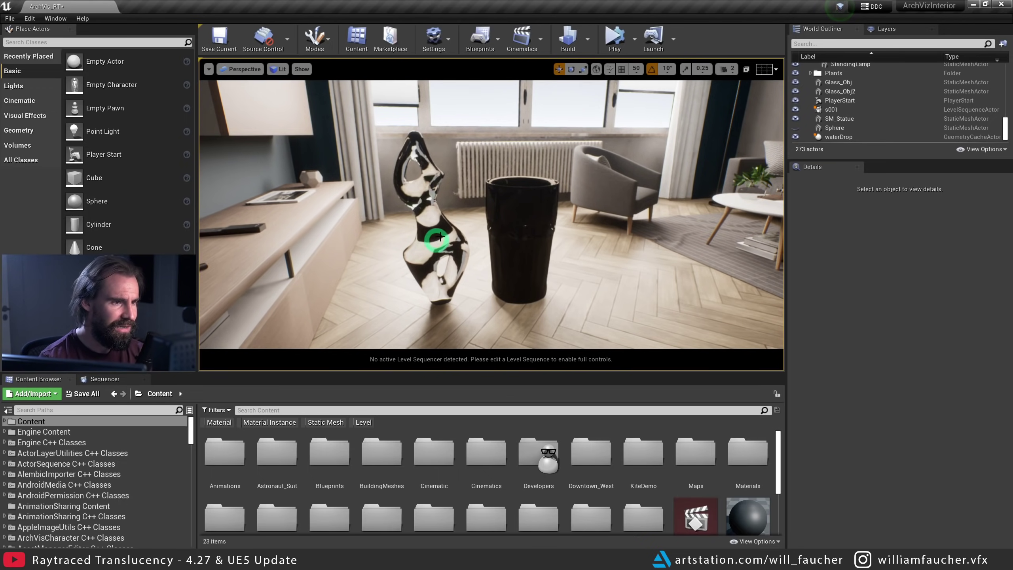
- Find and select the PostProcessVolume with an Outliner search for 'post'
right_click_drag(482, 222, 678, 197)
left_click(855, 44)
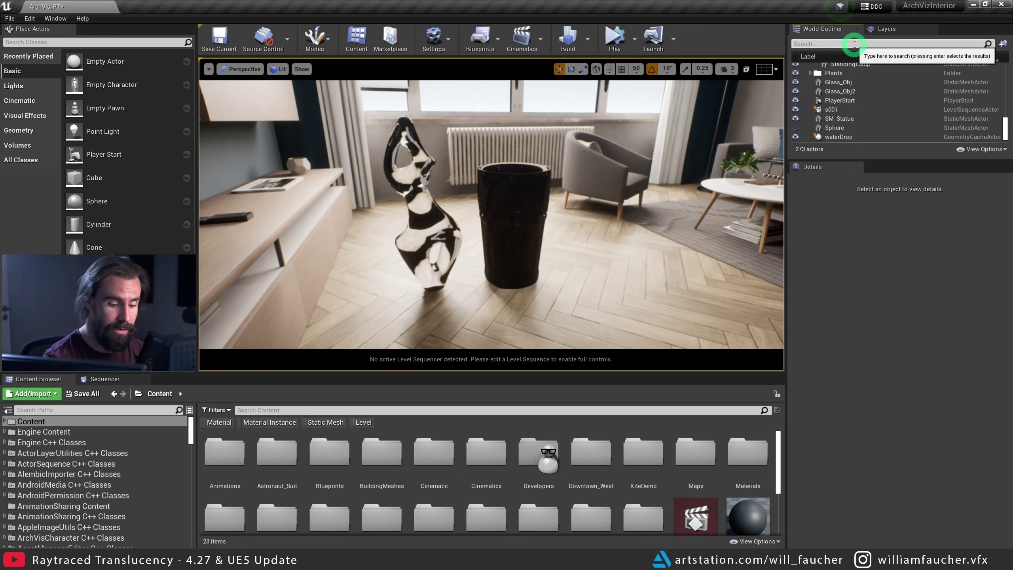
type("post")
key("Return")
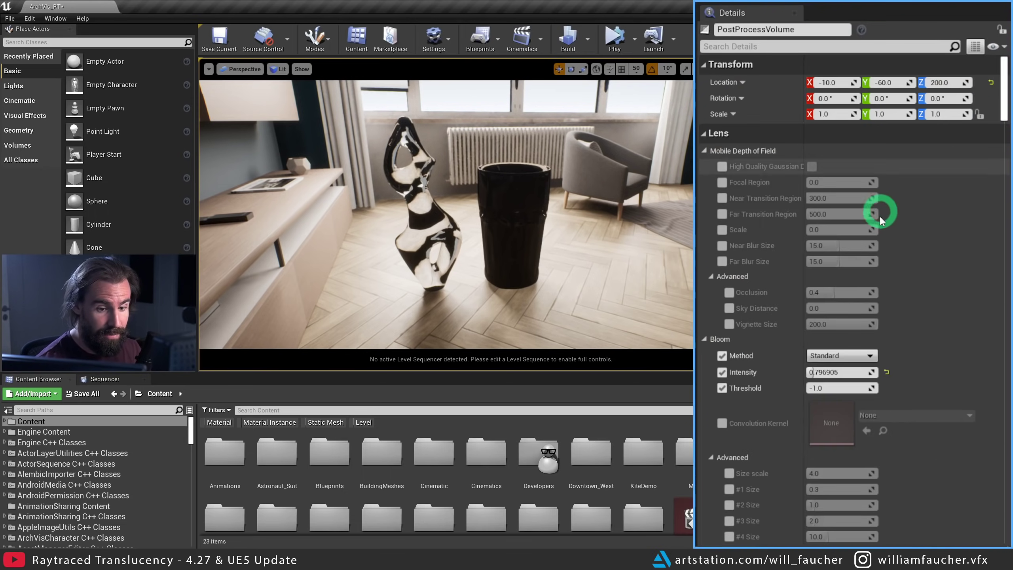
- Raise the volume's Max Refraction Rays from 3 to 10 and select the glass cup
left_click(832, 188)
type("transl")
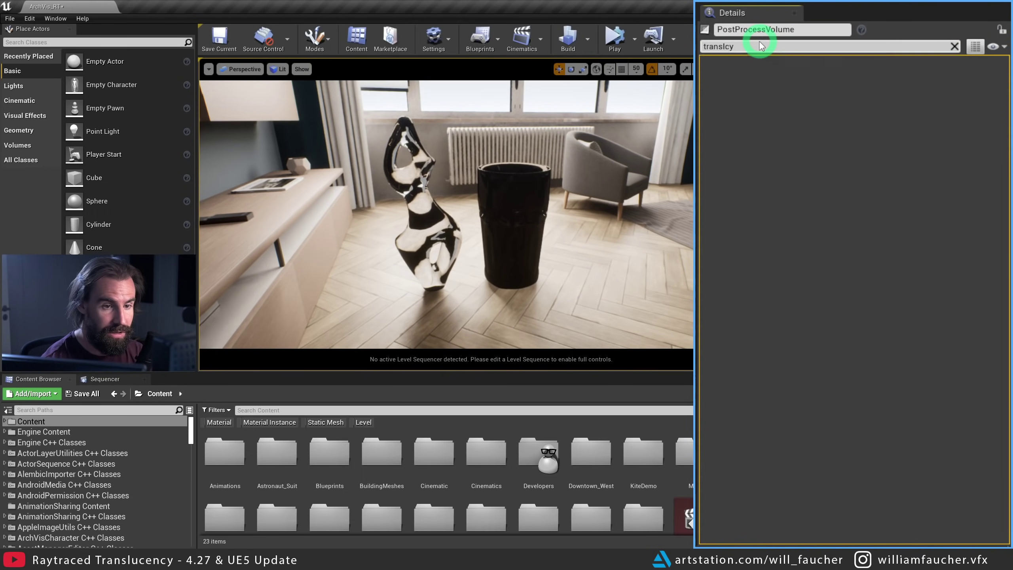
type("u")
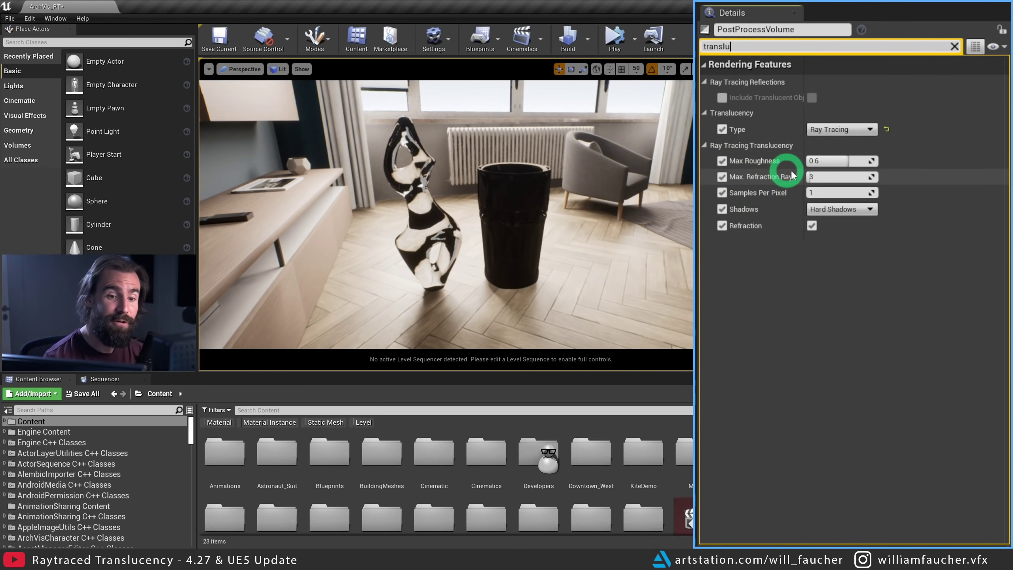
left_click(827, 176)
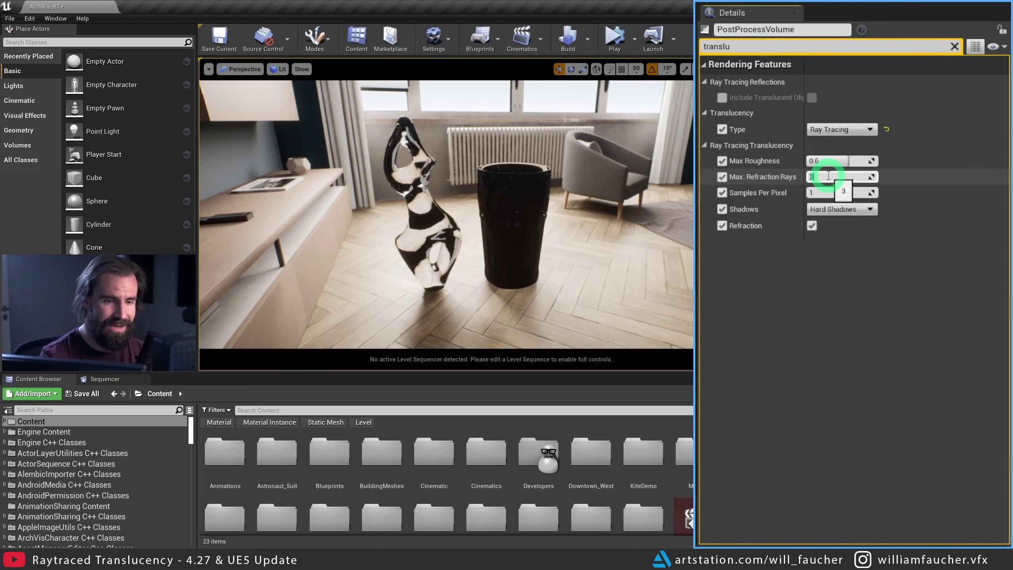
type("10")
key("Return")
left_click_drag(606, 223, 555, 193)
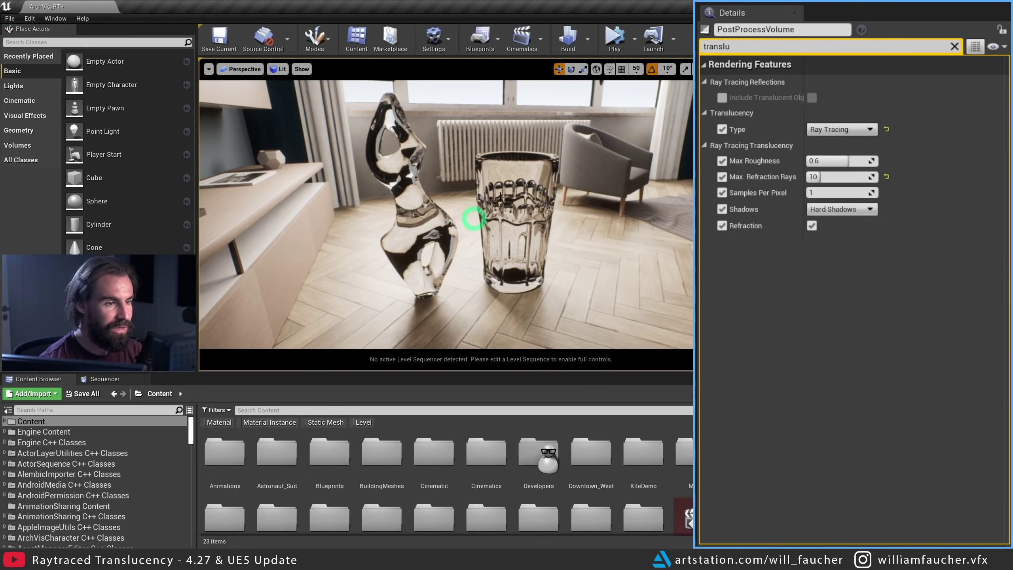
left_click(522, 209)
- Frame the glass and orbit around it to inspect the transparent glass and statue
key("f")
scroll(362, 283, "down", 4)
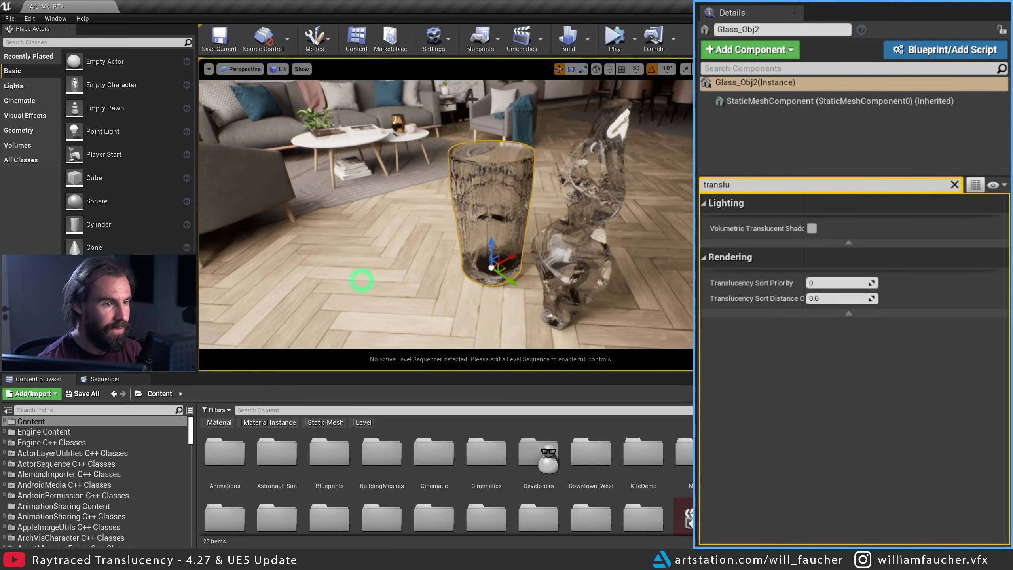
mouse_move(617, 220)
left_mouse_down("alt")
mouse_move(394, 215)
mouse_move(682, 210)
mouse_move(583, 247)
left_mouse_up("alt")
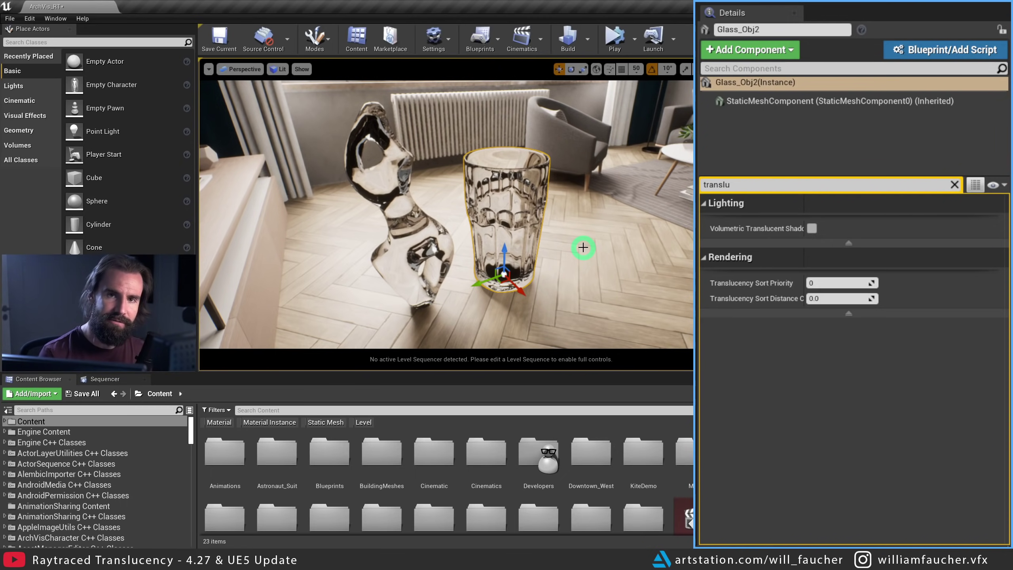
mouse_move(631, 211)
left_mouse_down("alt")
mouse_move(606, 199)
mouse_move(616, 211)
left_mouse_up("alt")
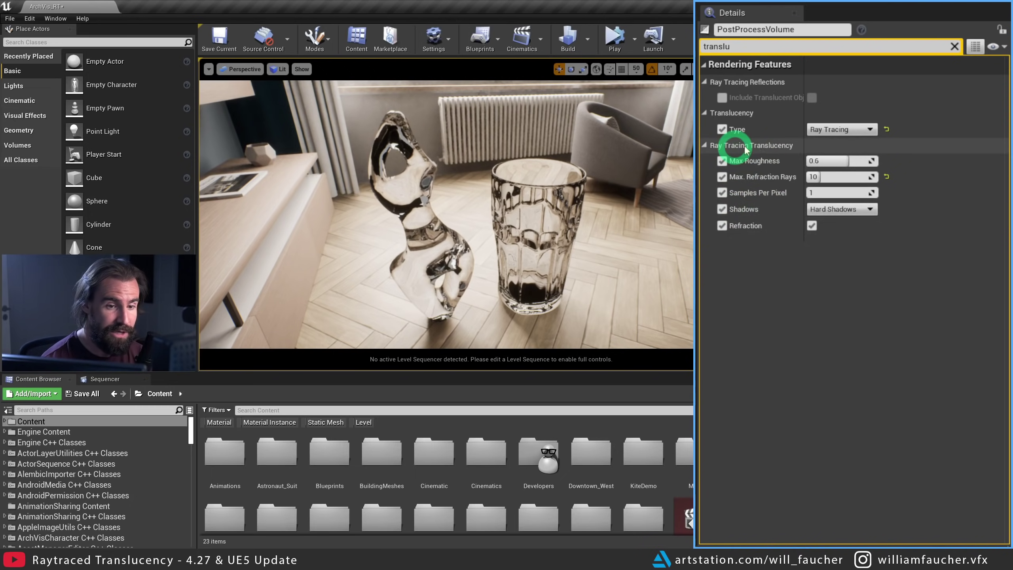
- Set translucency Shadows to Disabled and inspect the figurine and glass cup
left_click(837, 209)
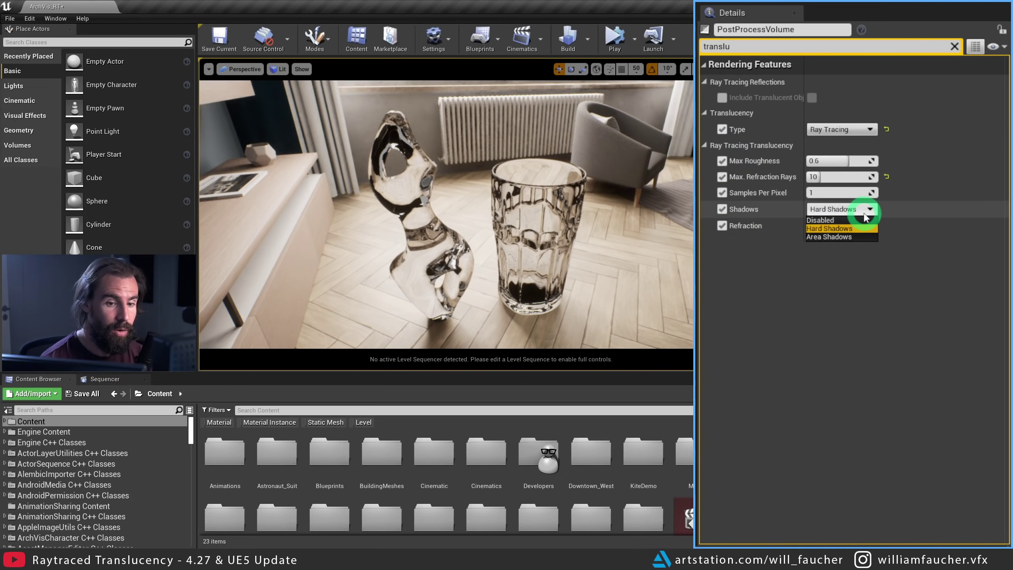
left_click(840, 221)
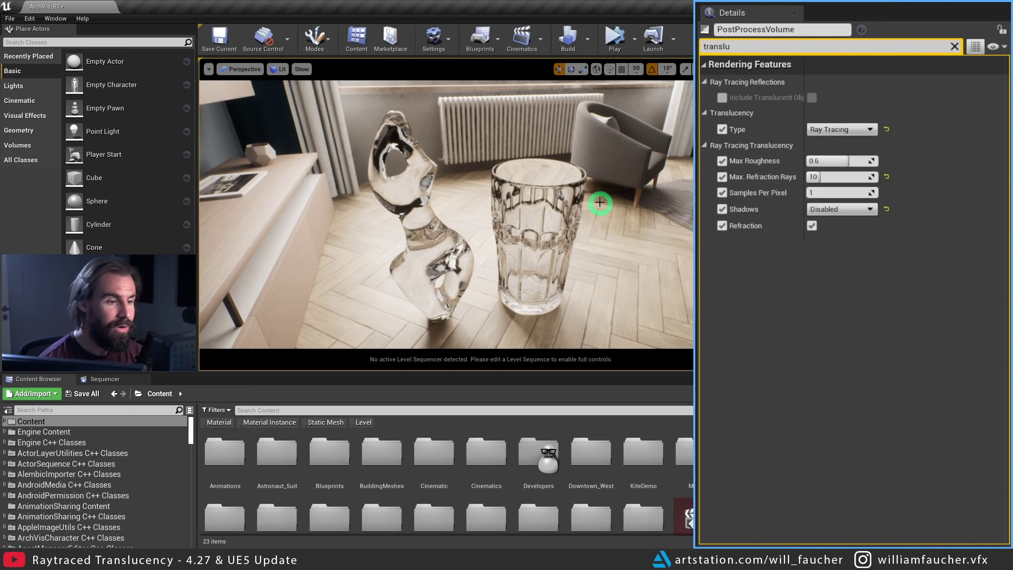
right_click_drag(592, 211, 538, 305)
left_click(537, 255)
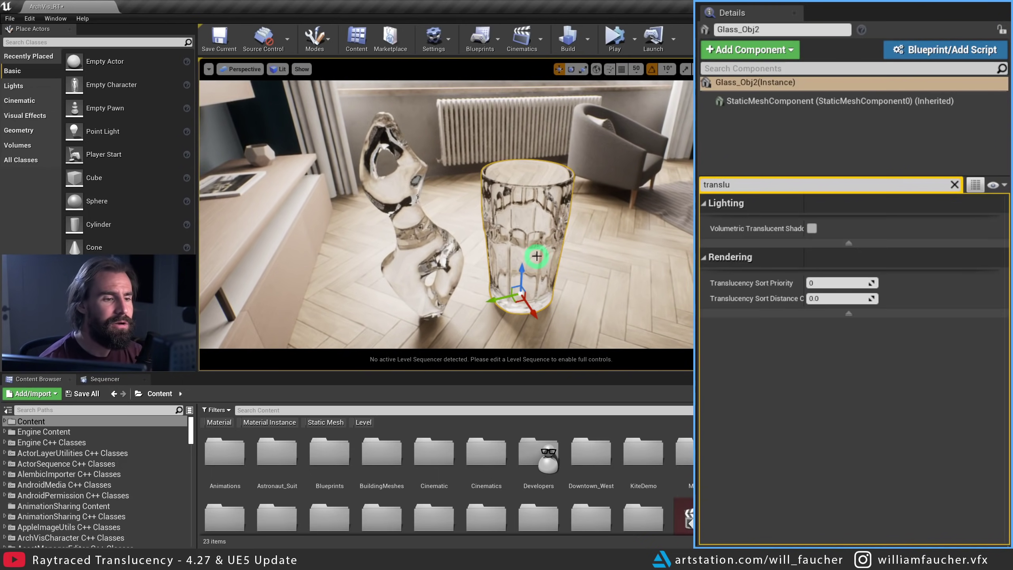
key("Escape")
right_click_drag(594, 242, 566, 203)
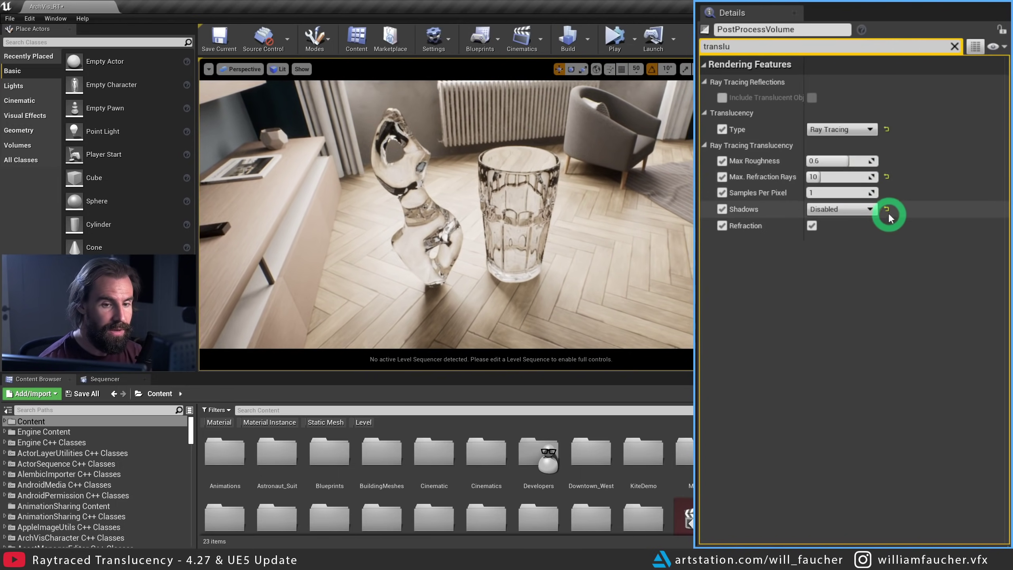
- Reset Shadows to Hard Shadows for comparison, then set it to Disabled again
left_click(886, 209)
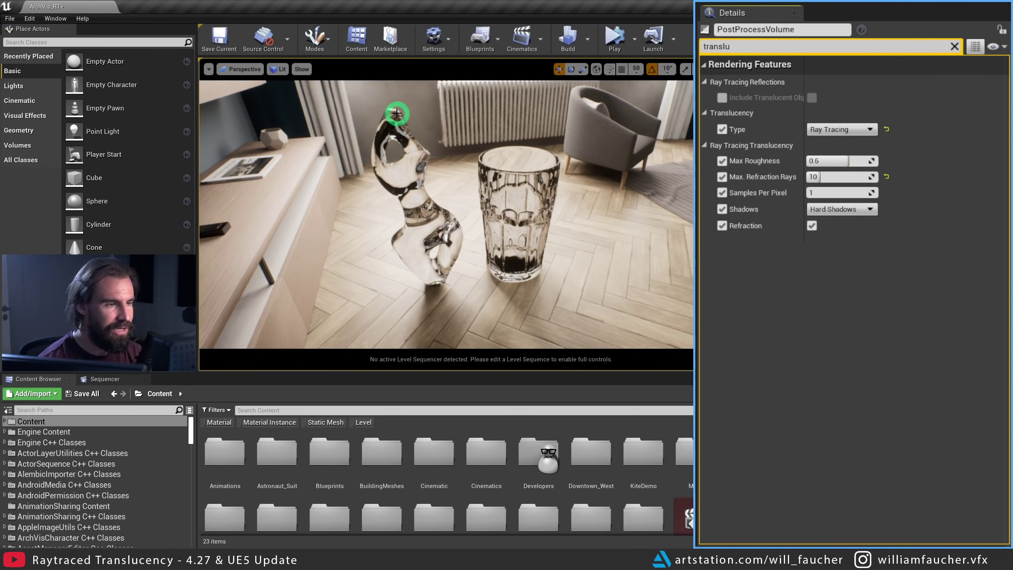
left_click(863, 209)
left_click(853, 220)
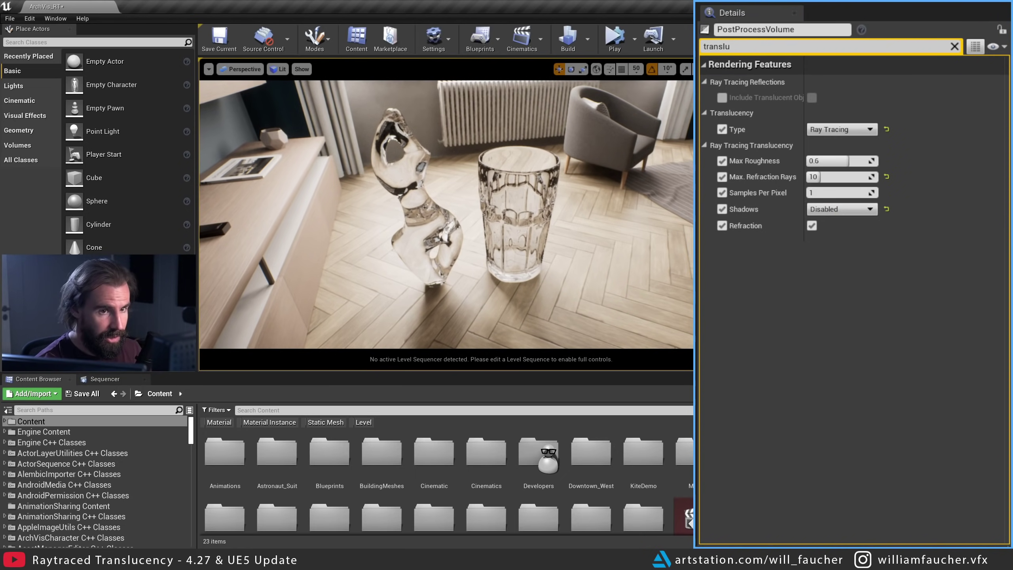
- Unhide the glass sphere, frame it, and orbit to its far side
left_click(795, 131)
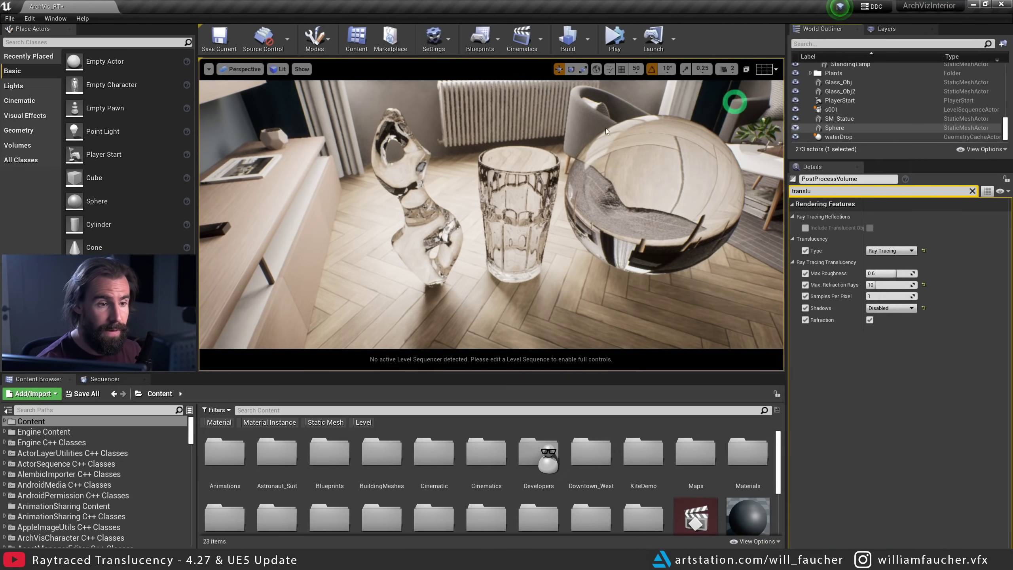
right_click_drag(730, 101, 576, 177)
left_click(576, 177)
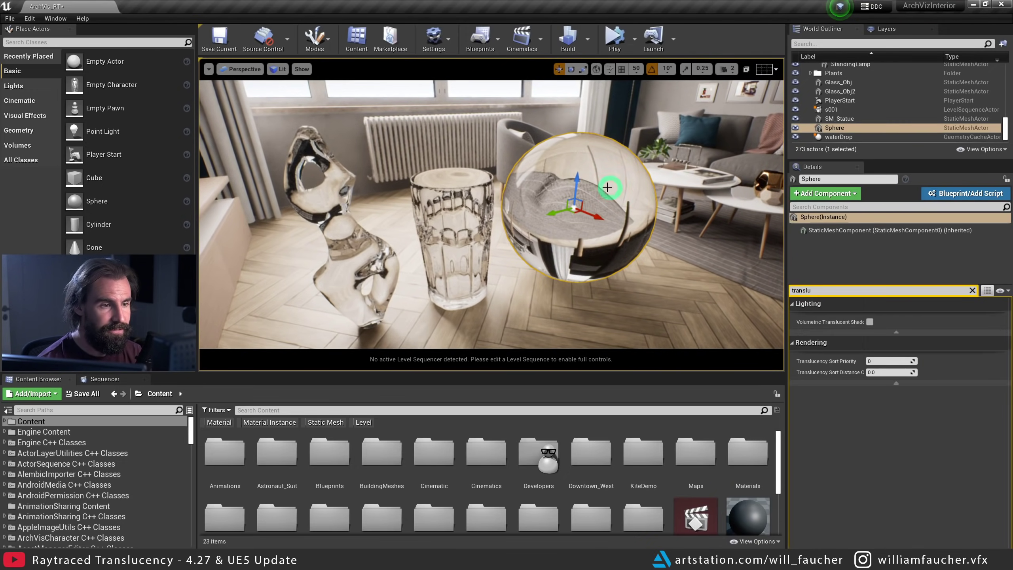
key("f")
key("Escape")
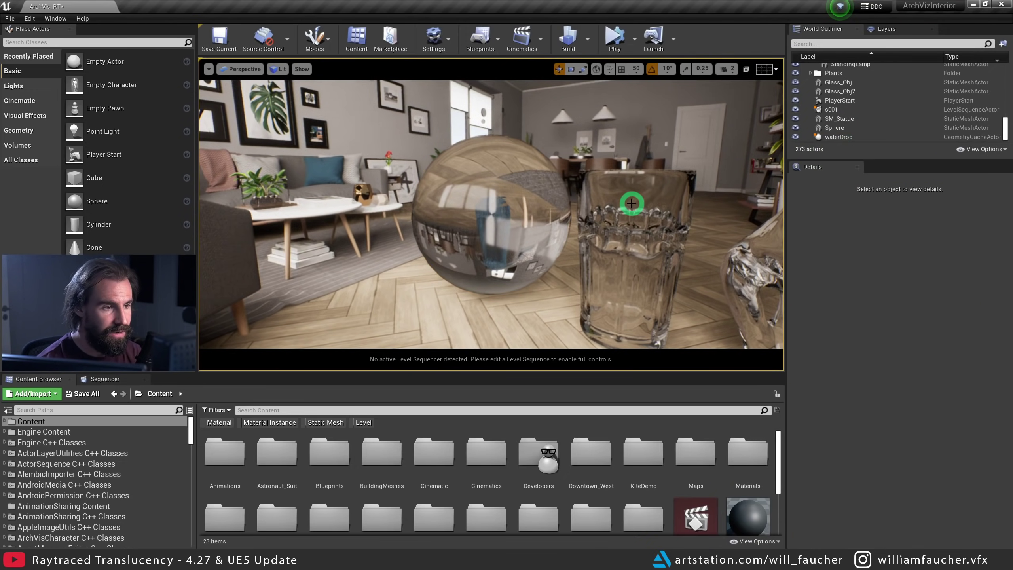
right_click_drag(610, 210, 558, 199)
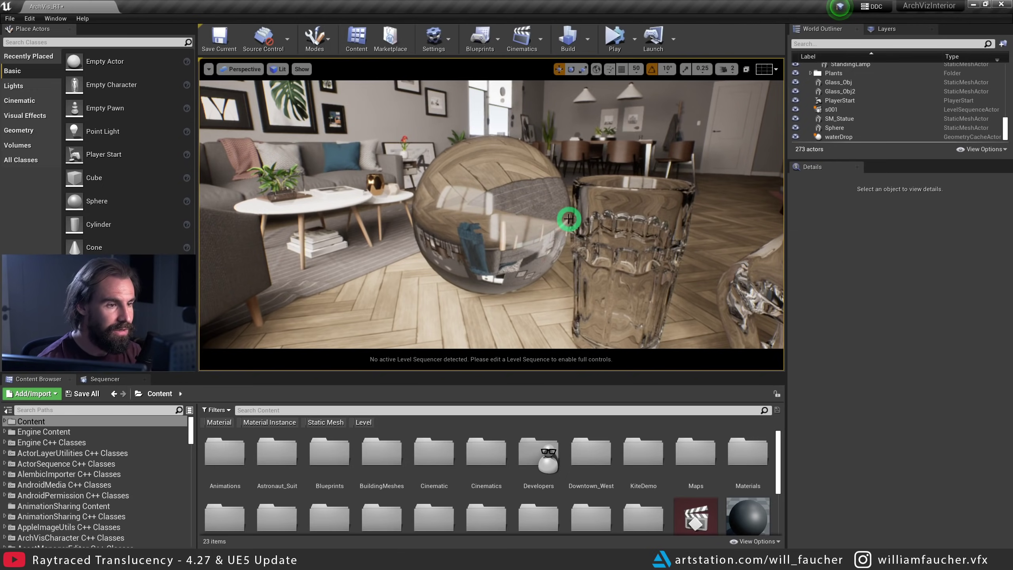
left_click_drag(568, 219, 248, 228, "alt")
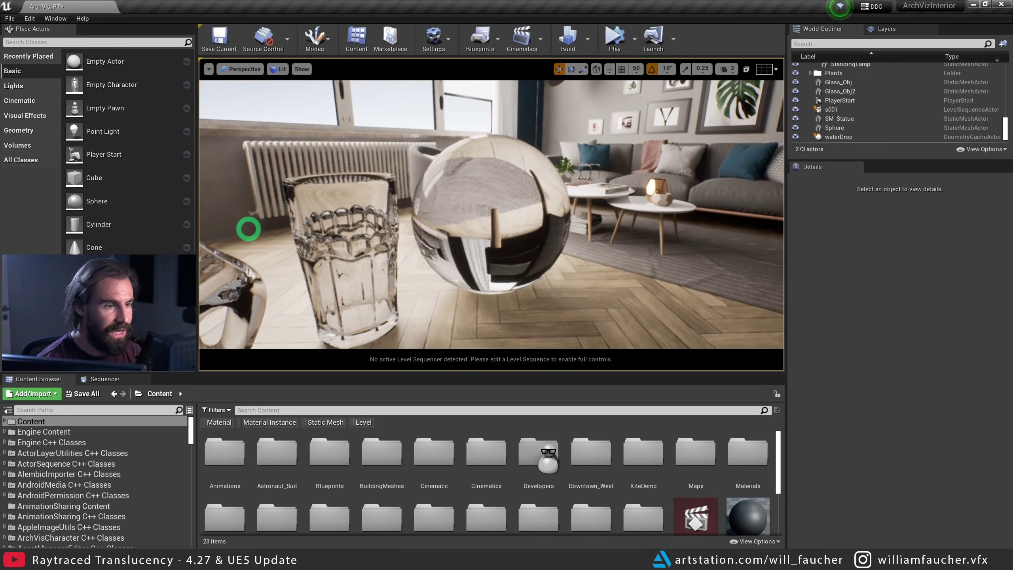
- Set the PostProcessVolume's translucency Shadows to Area Shadows and view the window, glass, sphere and sofa
left_click(854, 44)
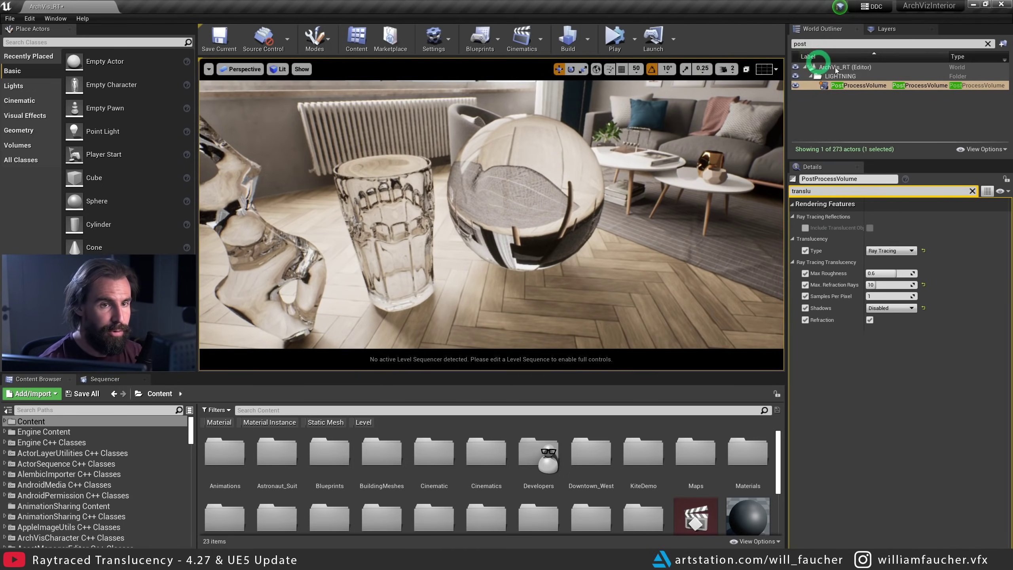
left_click(888, 307)
left_click(882, 328)
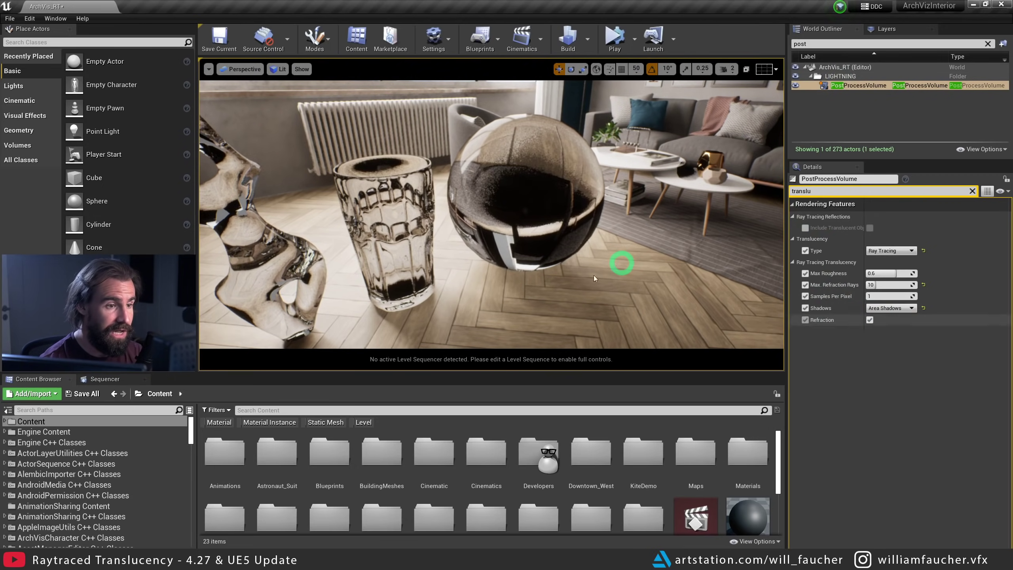
left_click_drag(622, 260, 224, 264, "alt")
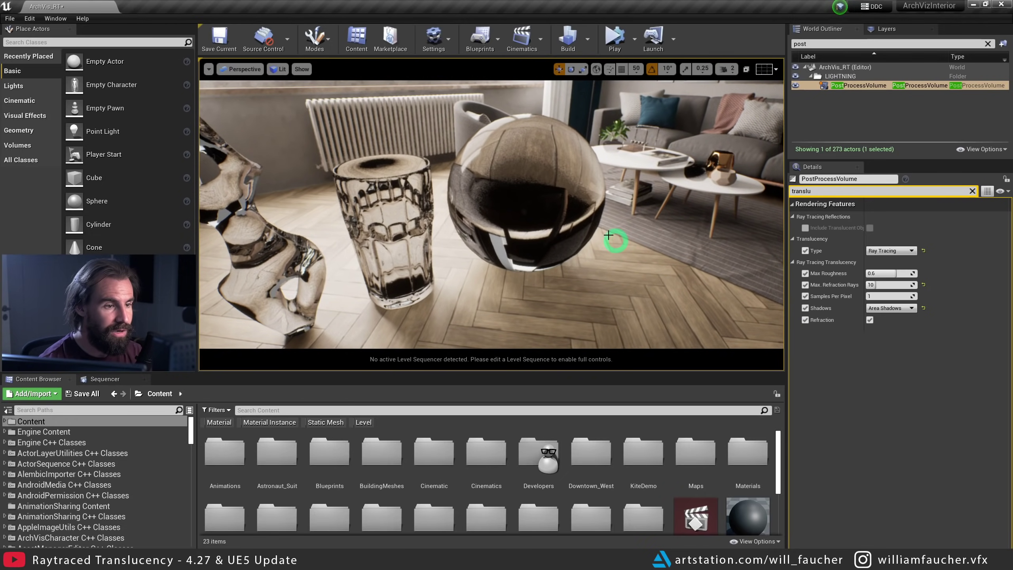
left_click_drag(617, 237, 552, 224, "alt")
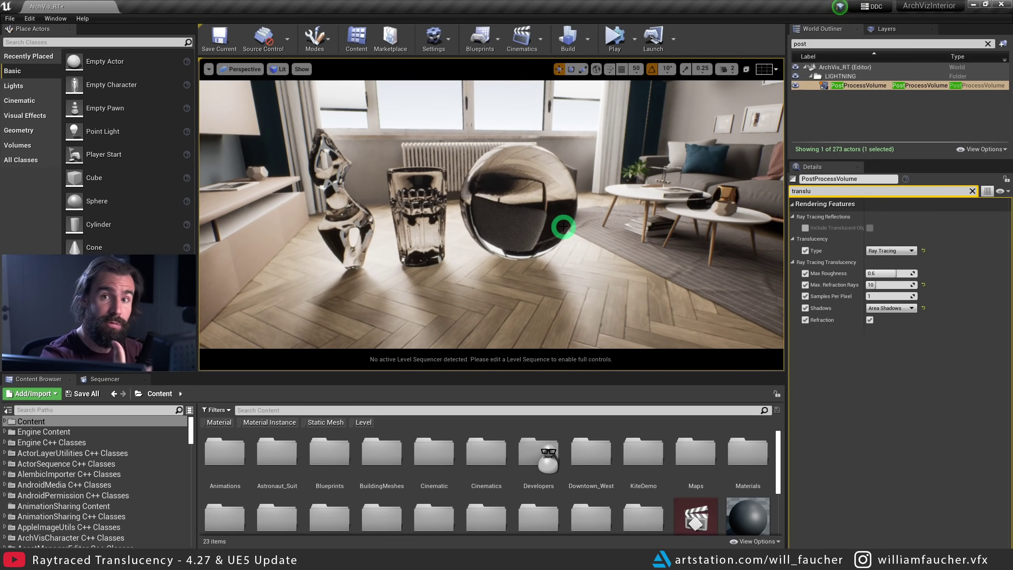
- Set translucency Shadows to Disabled and orbit around the glass and sphere toward the sofa
left_click(893, 307)
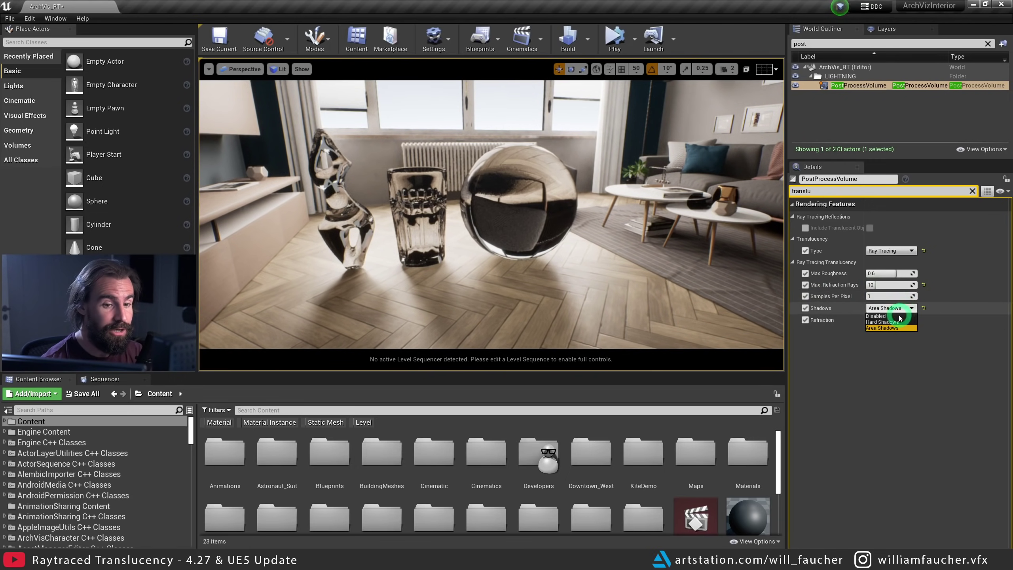
left_click(892, 316)
left_click_drag(719, 253, 569, 183, "alt")
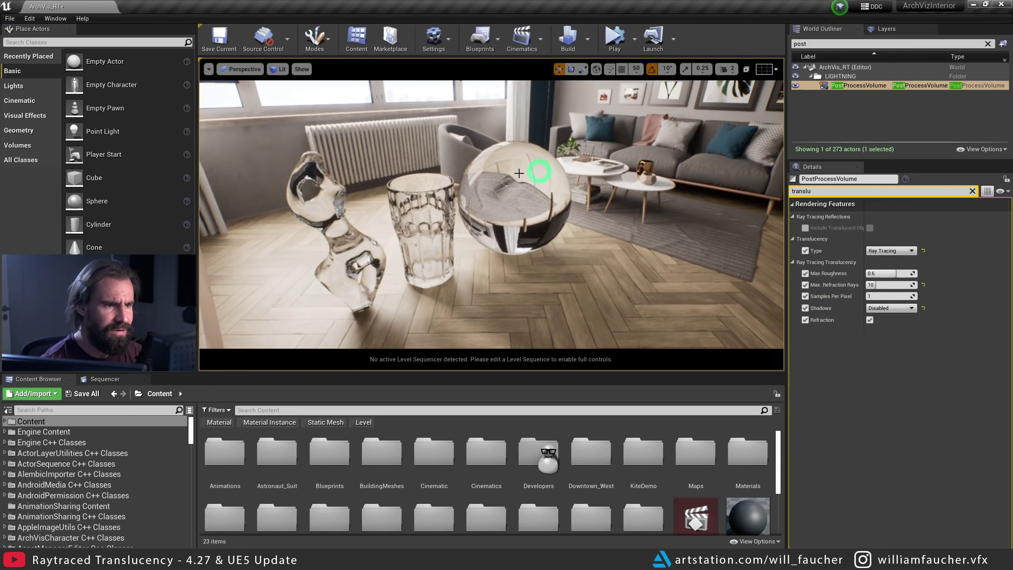